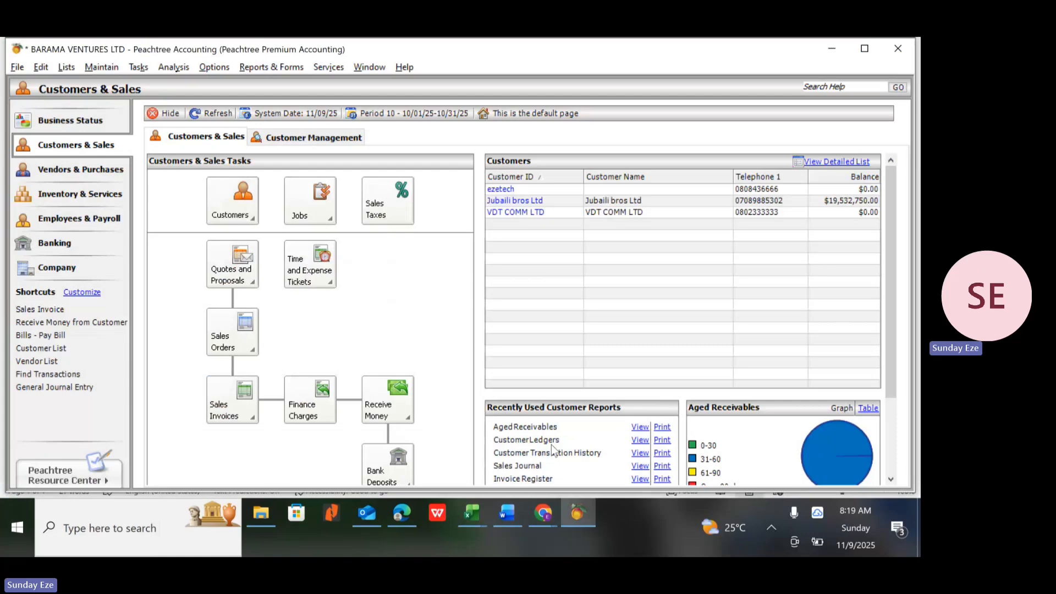
Step: Review the customer payment in the Word document, return to Peachtree and start a Petty cash receipt for customer Jubaili bros Ltd
key("alt+Tab")
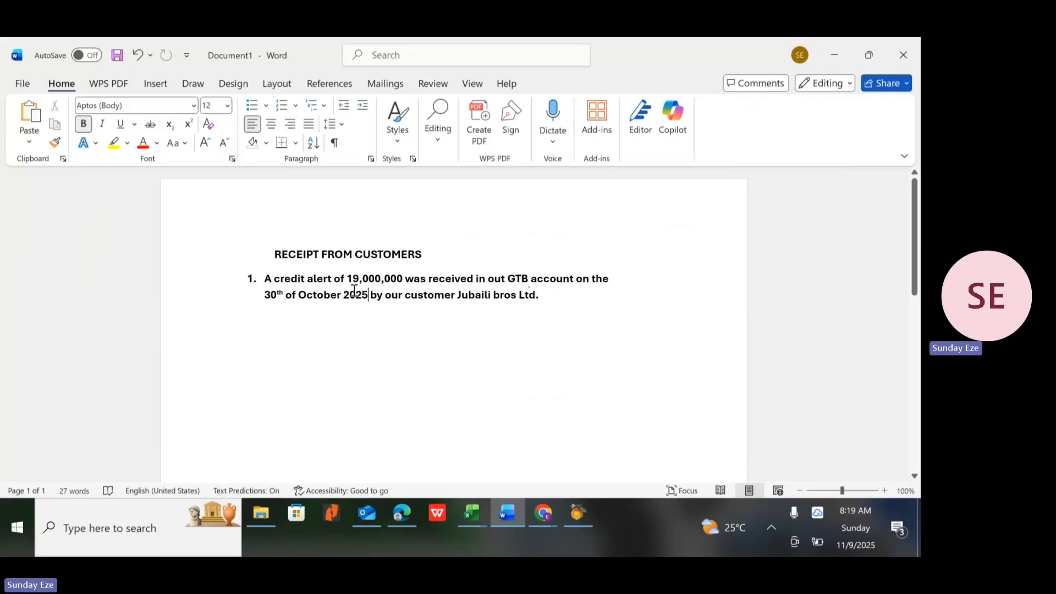
key("alt+Tab")
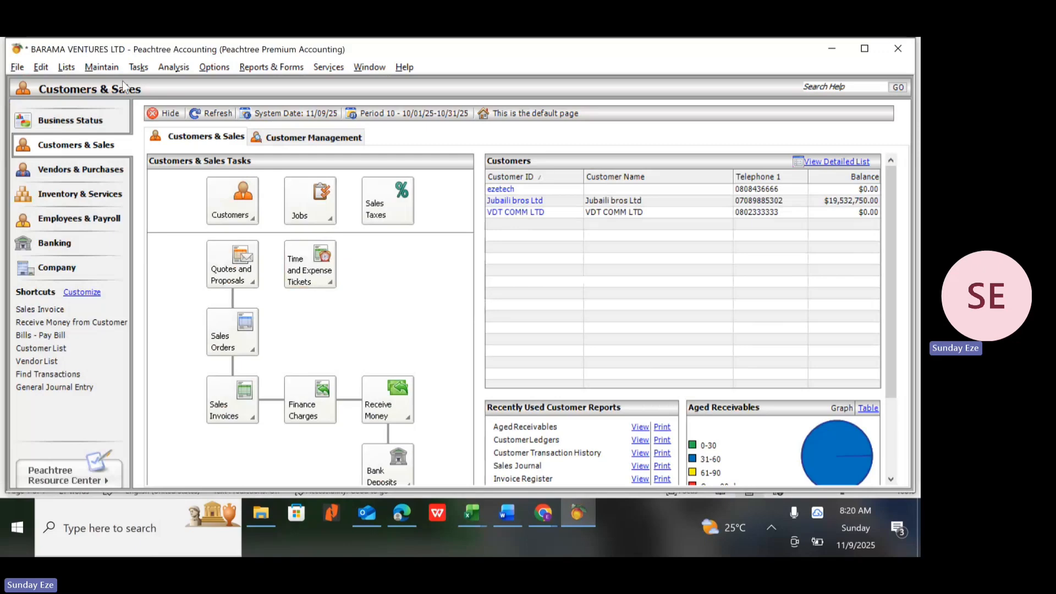
left_click(141, 67)
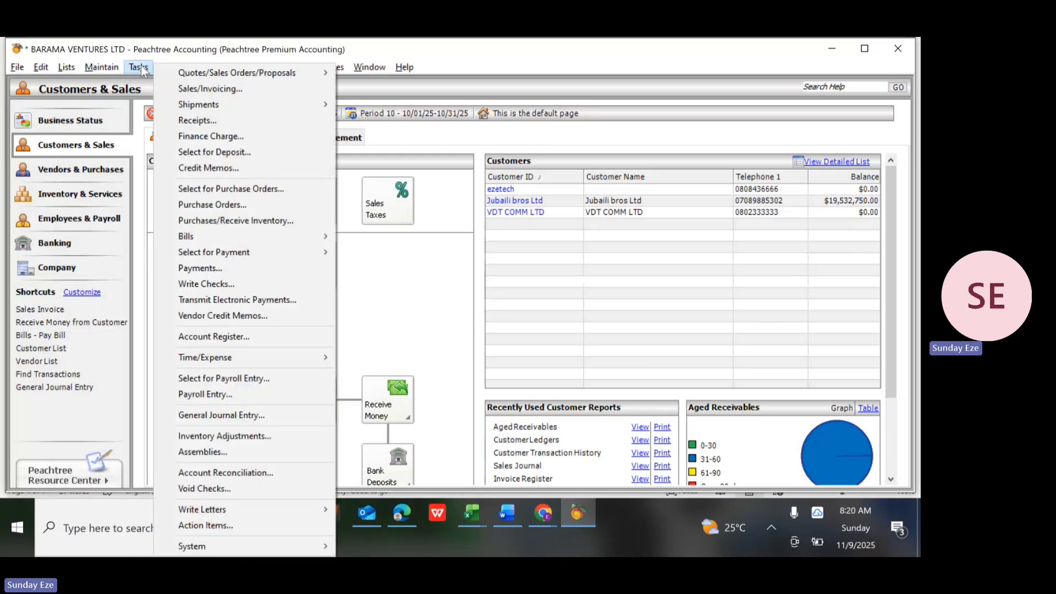
left_click(214, 120)
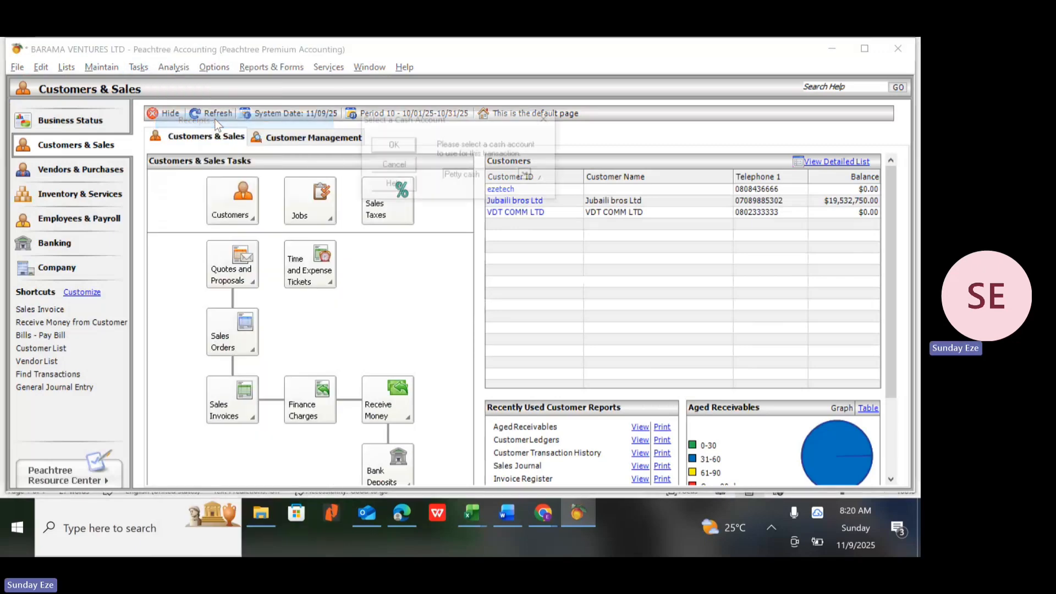
left_click(394, 146)
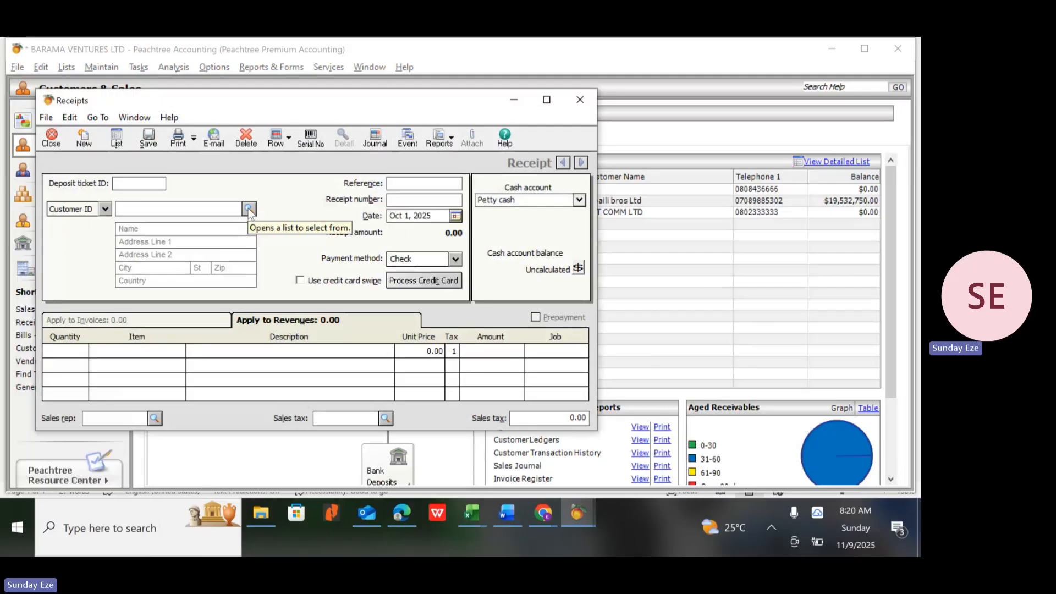
left_click(248, 210)
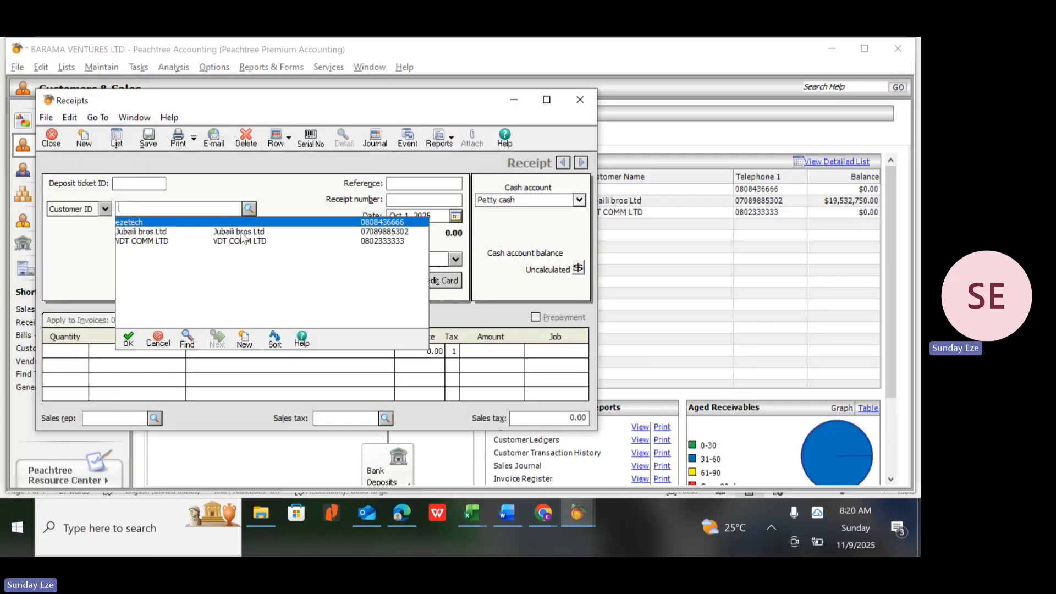
double_click(241, 234)
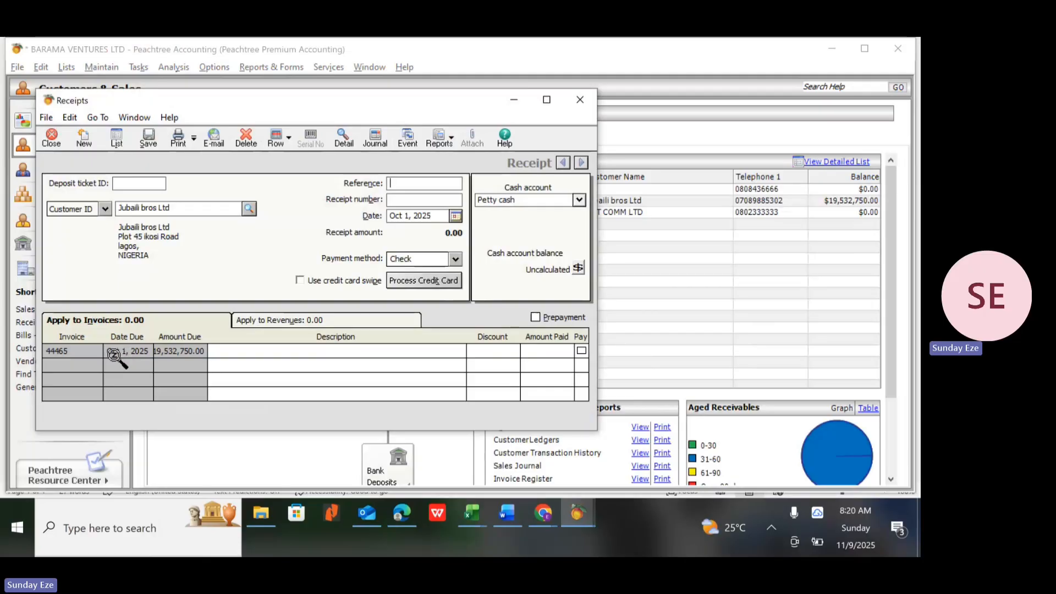
left_click(547, 100)
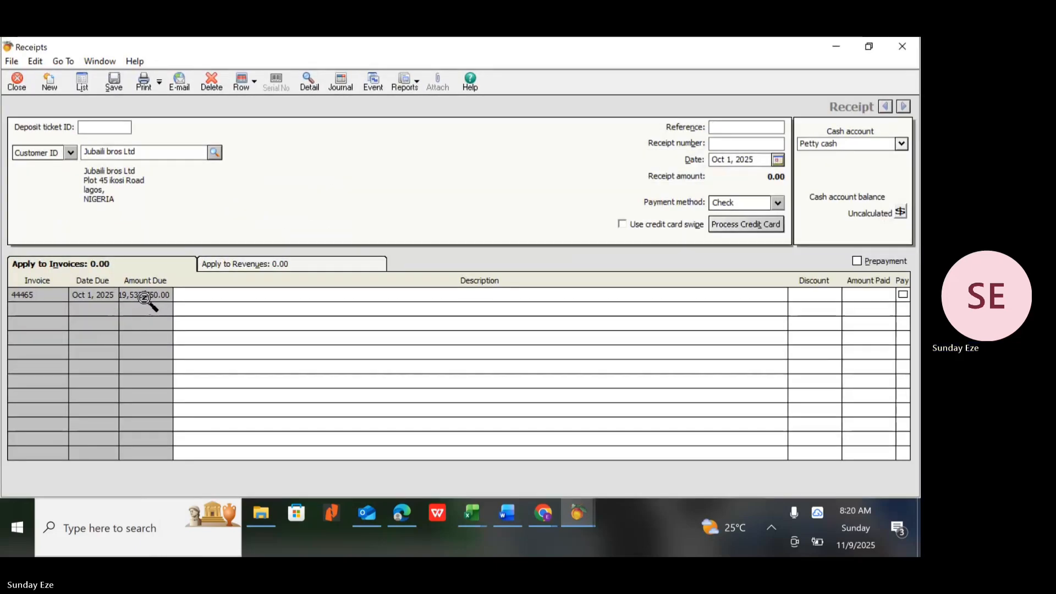
Step: Check VDT COMM LTD and ezetech for open invoices and reselect Jubaili bros Ltd as the receipt's customer
left_click(214, 153)
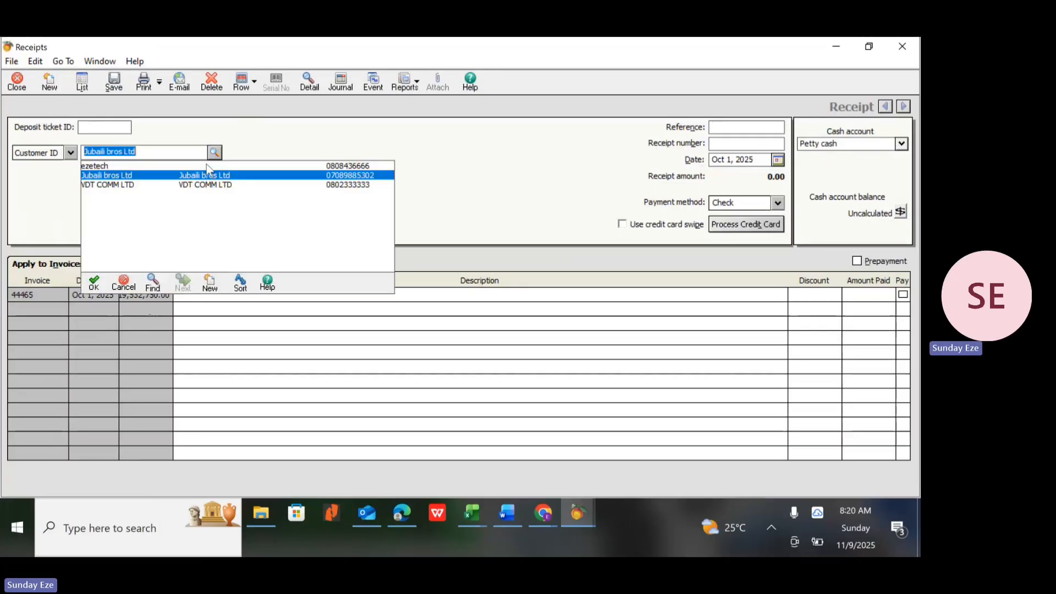
double_click(197, 184)
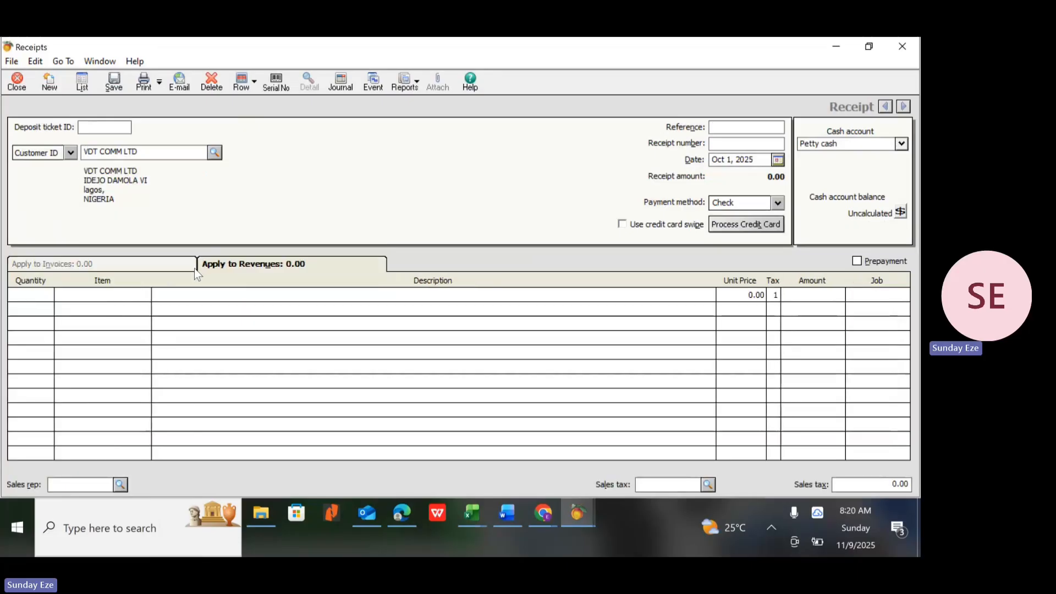
left_click(214, 152)
double_click(203, 165)
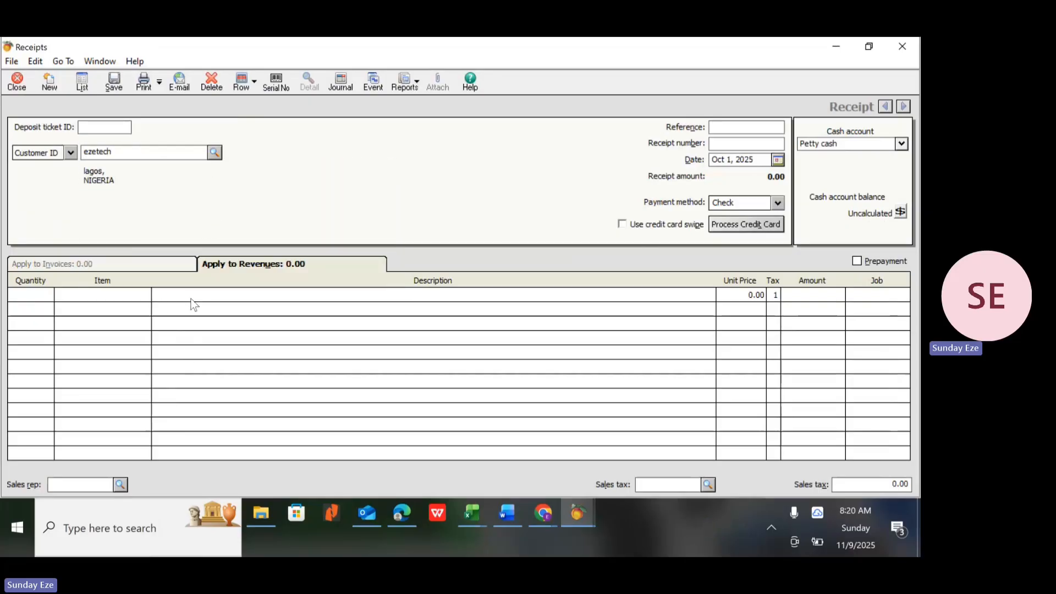
left_click(215, 153)
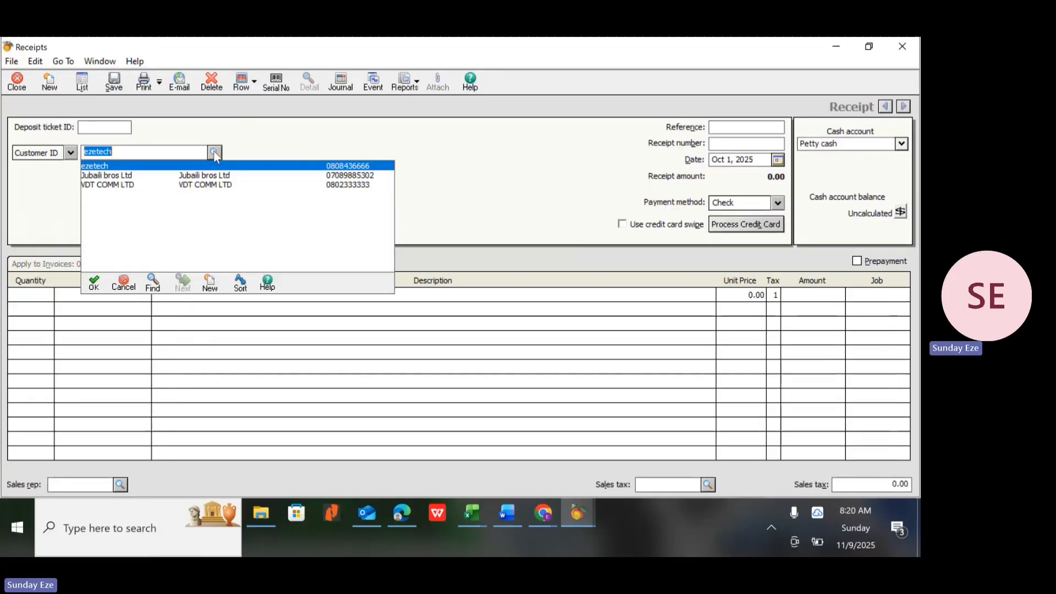
double_click(189, 175)
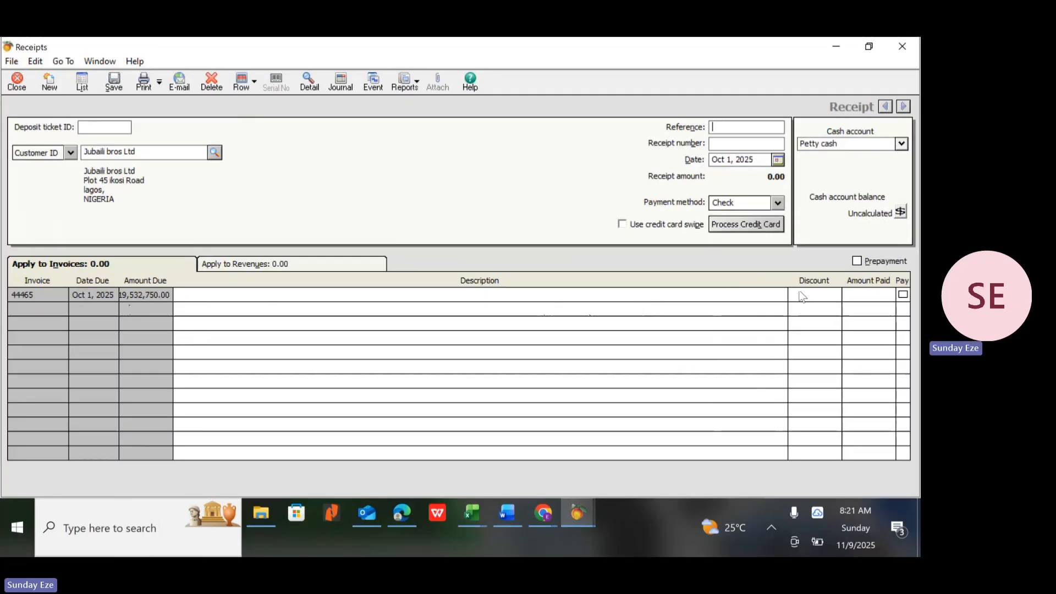
Step: Recheck the payment details in Word and enter "receipt from Jubaili bros ltd" as the description for invoice 44465
left_click(329, 293)
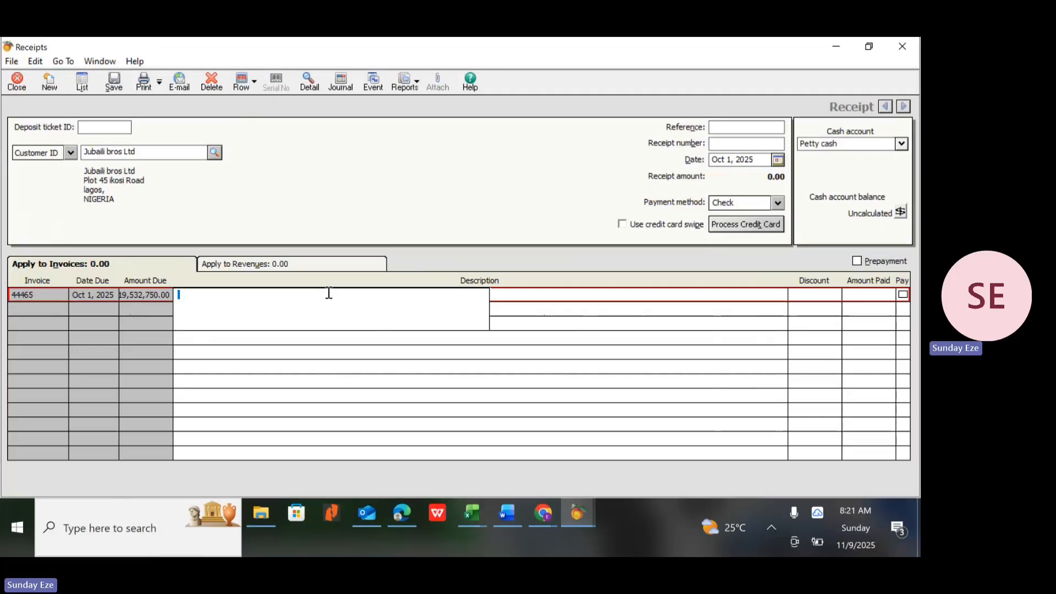
key("alt+Tab")
key("alt+Tab")
mouse_move(504, 516)
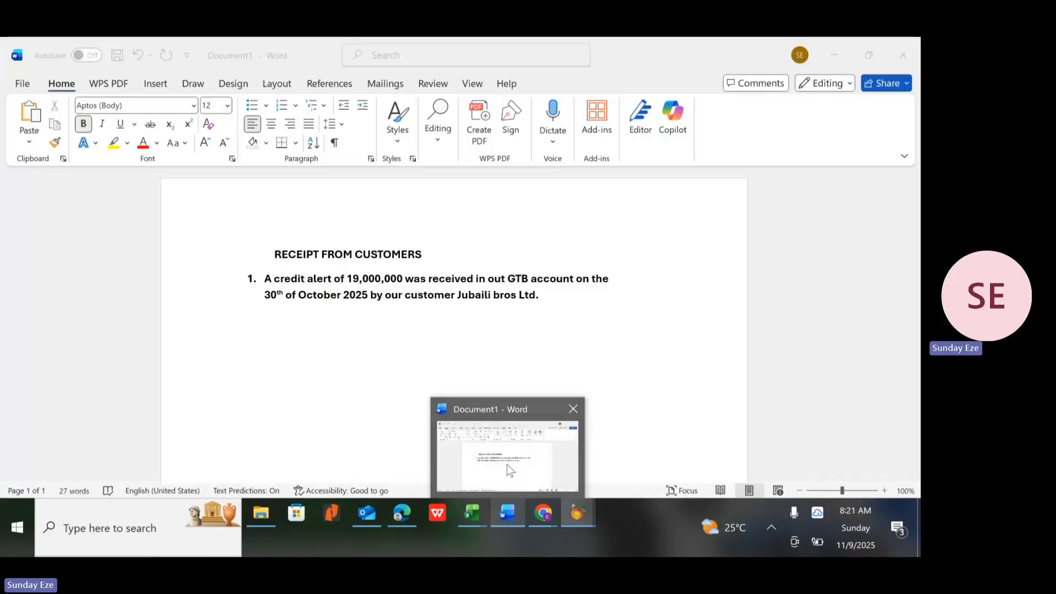
left_click(507, 464)
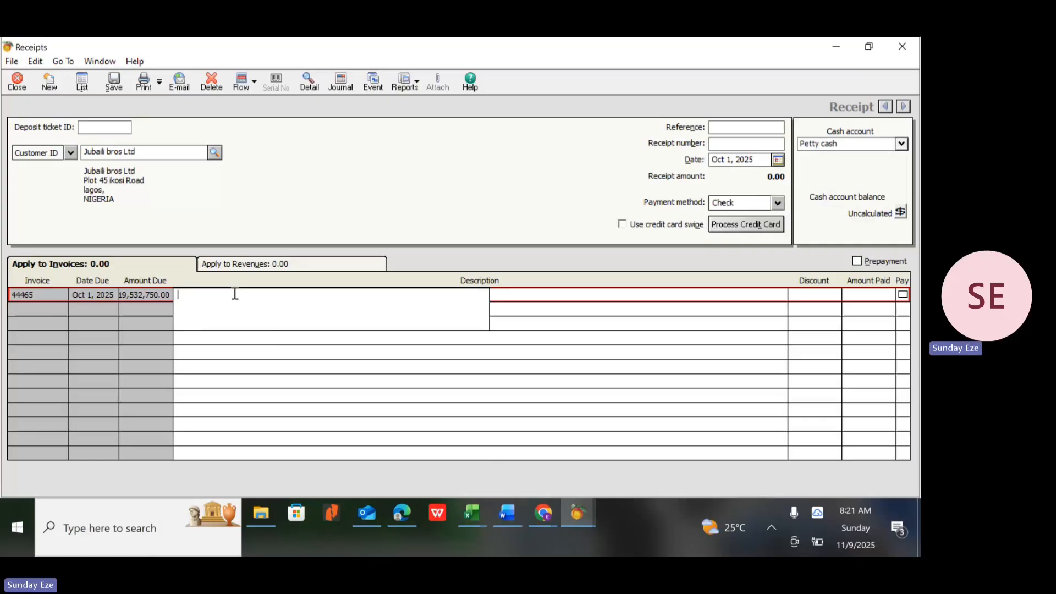
type("receipt")
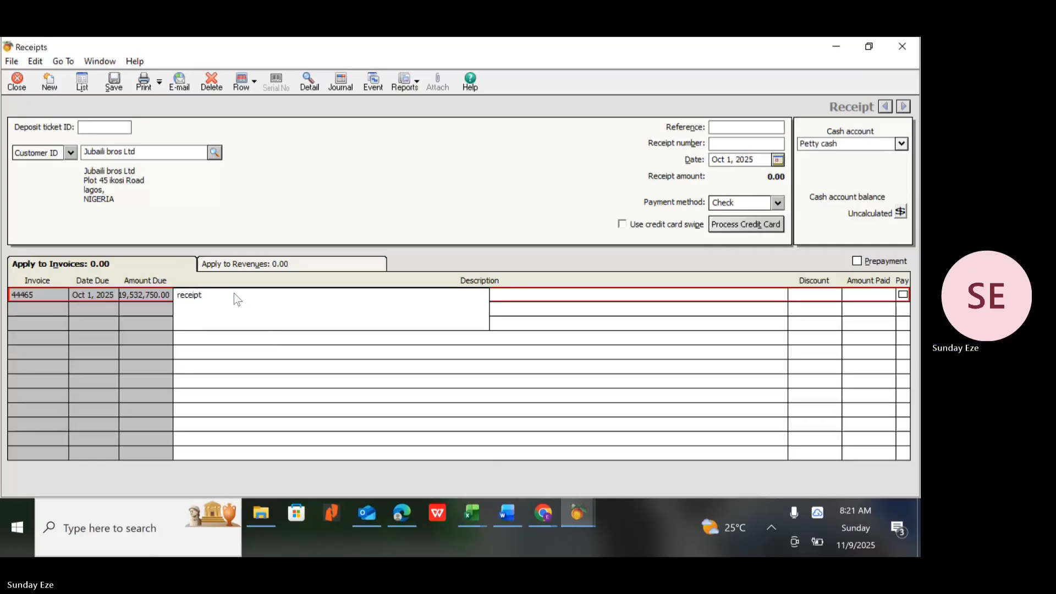
type(" from ")
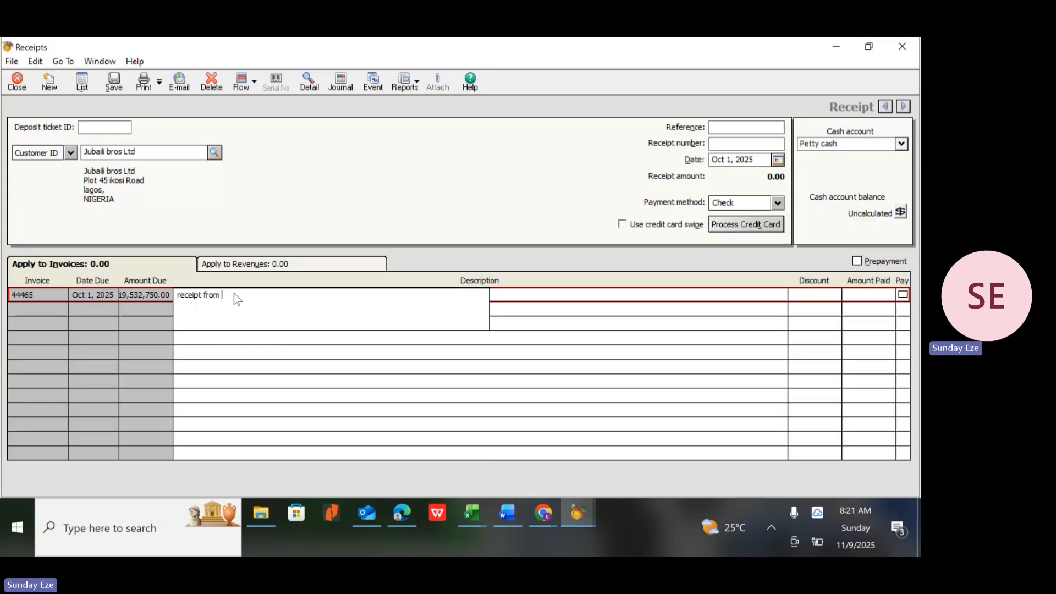
type("Jubaili bros l")
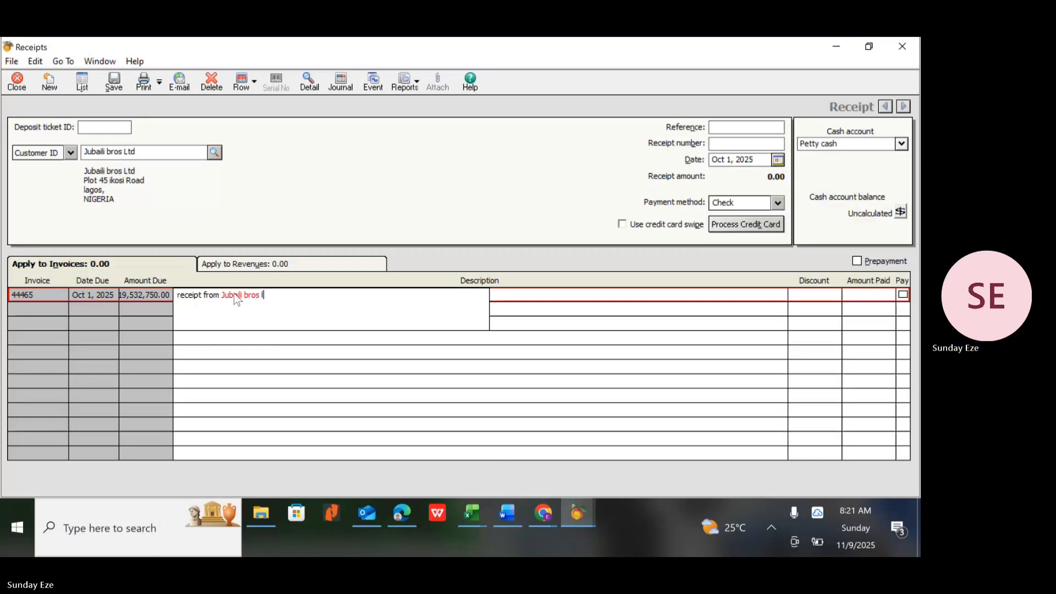
type("td")
key("Tab")
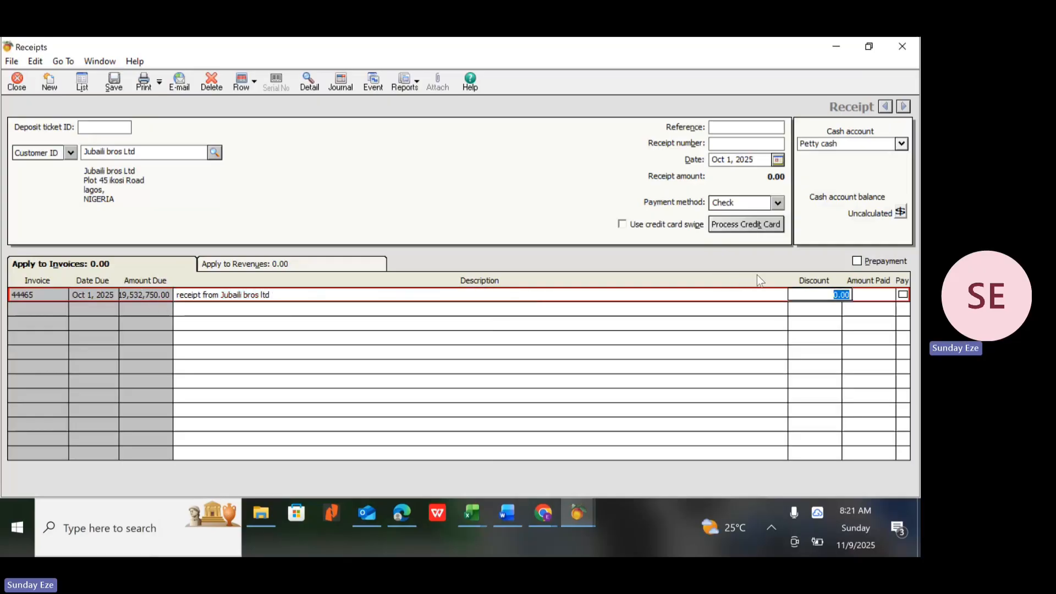
Step: Extend the invoice line's description with "for invoice 44465 (part payment)"
left_click(278, 297)
left_click(279, 297)
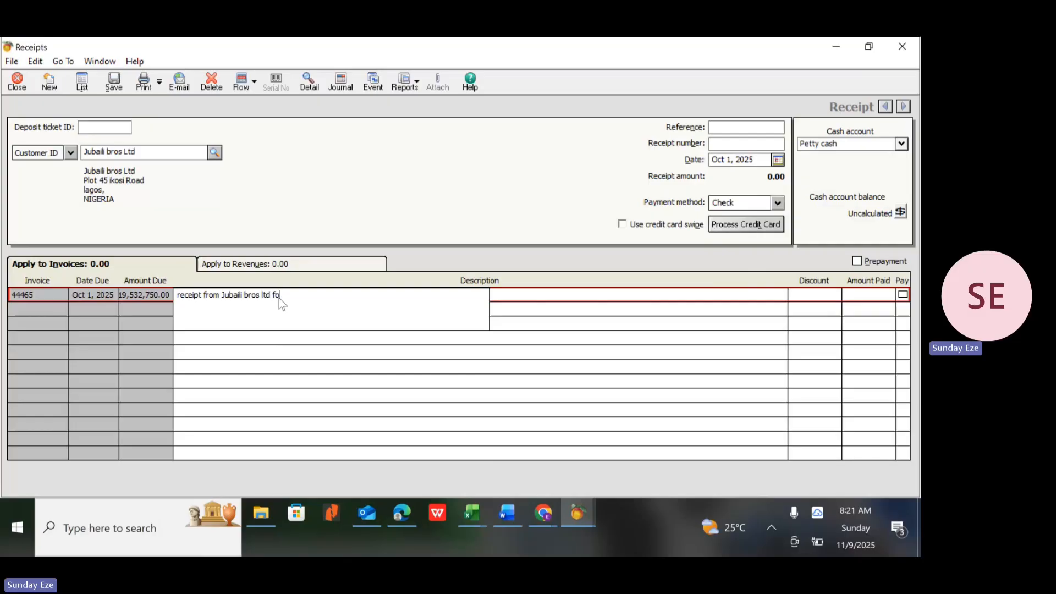
type("r invoi")
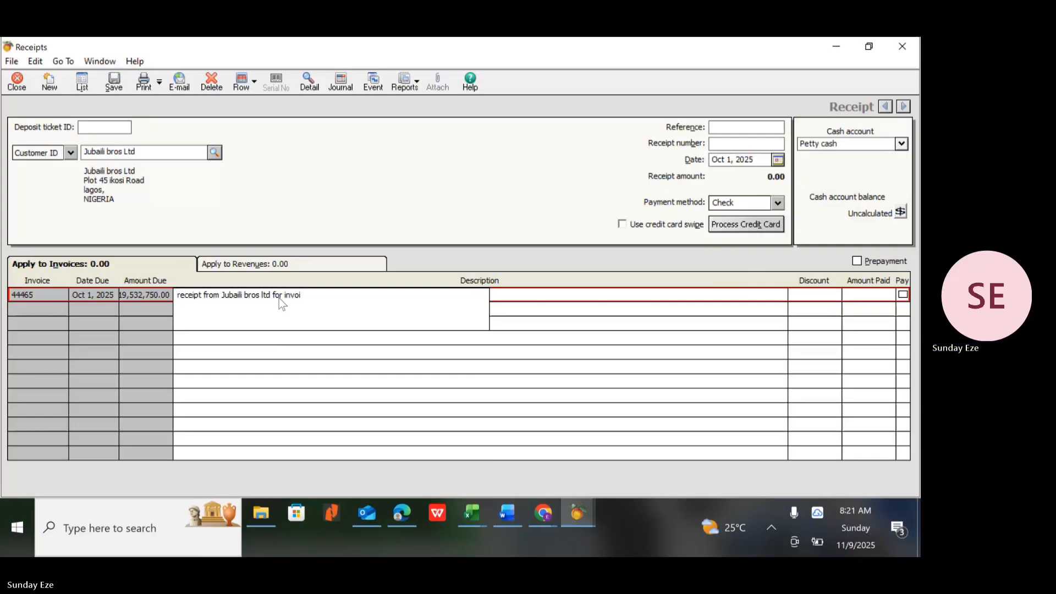
type("ce 4")
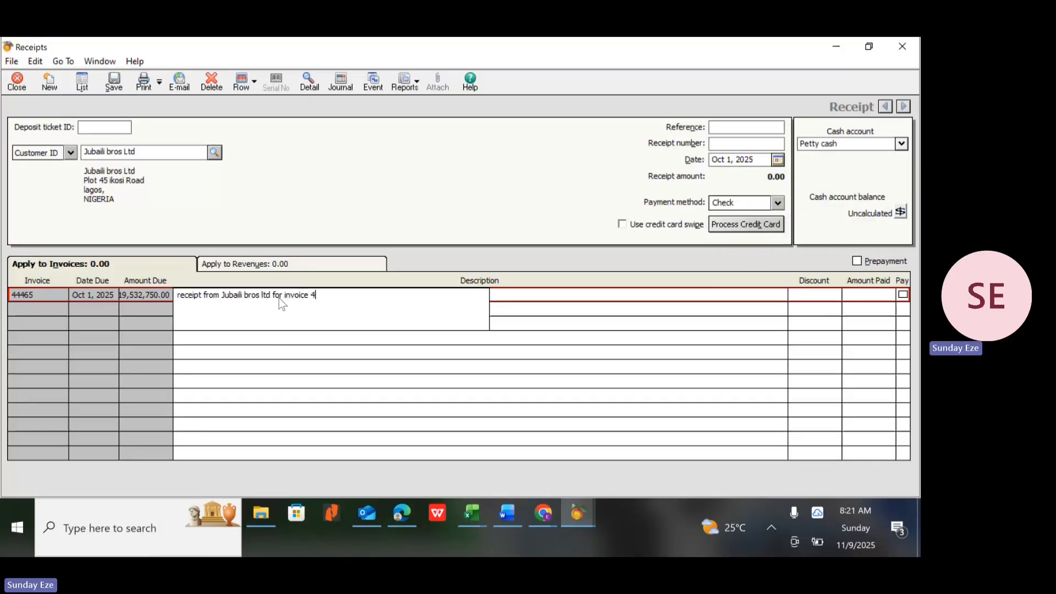
type("4465 (part paymen")
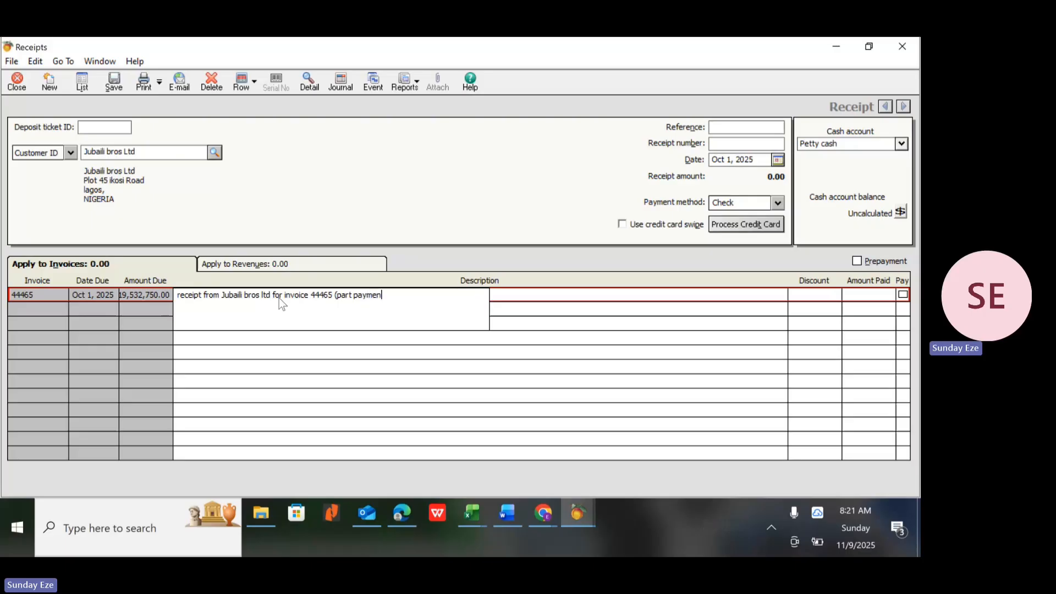
type("t)")
key("Tab")
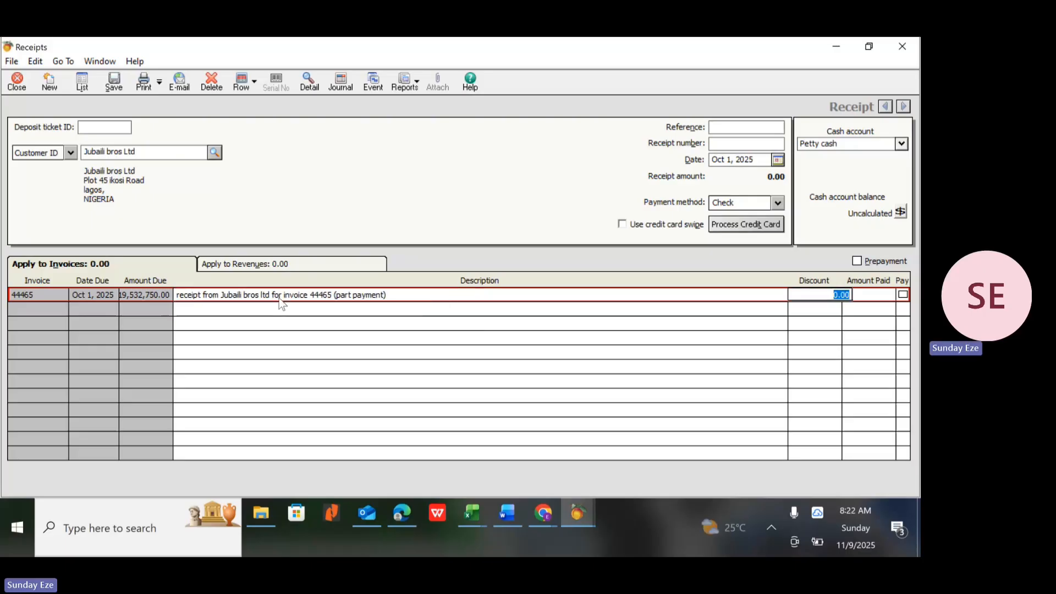
Step: Set the amount paid on invoice 44465 to 19,000,000
key("Tab")
type("19")
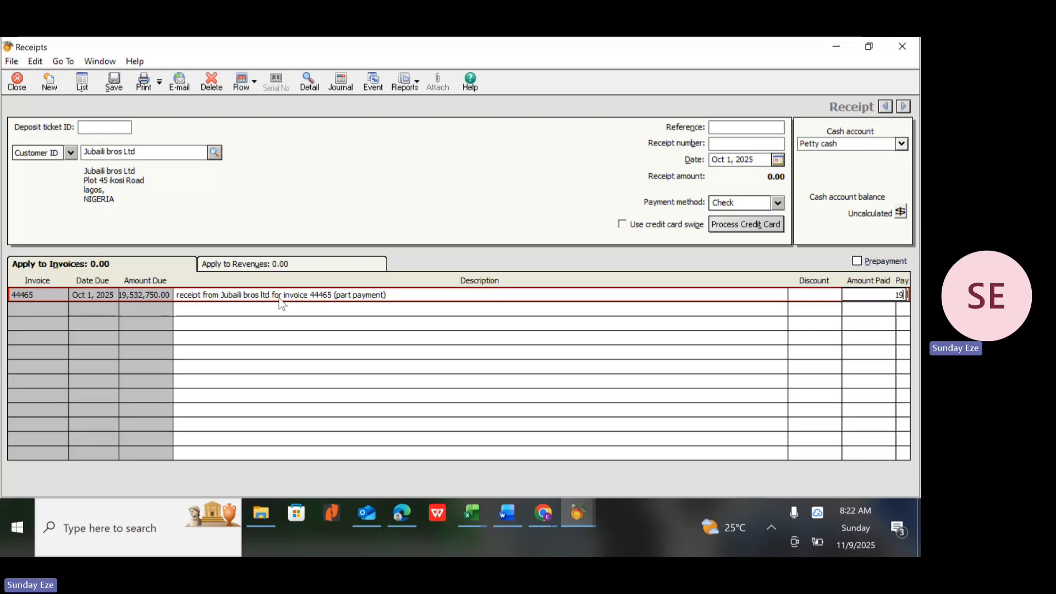
type(",000,000")
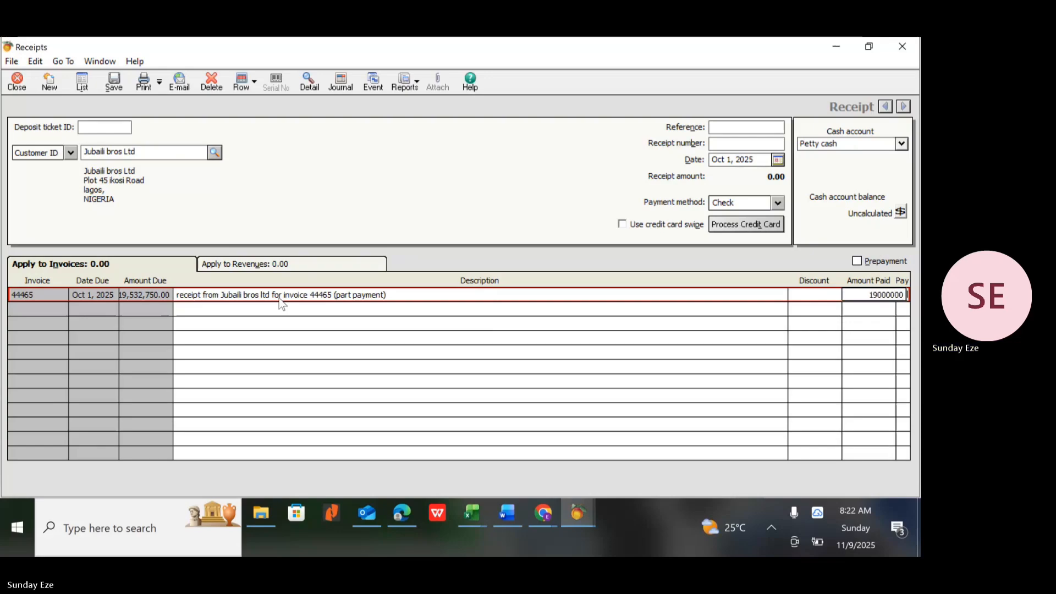
key("Tab")
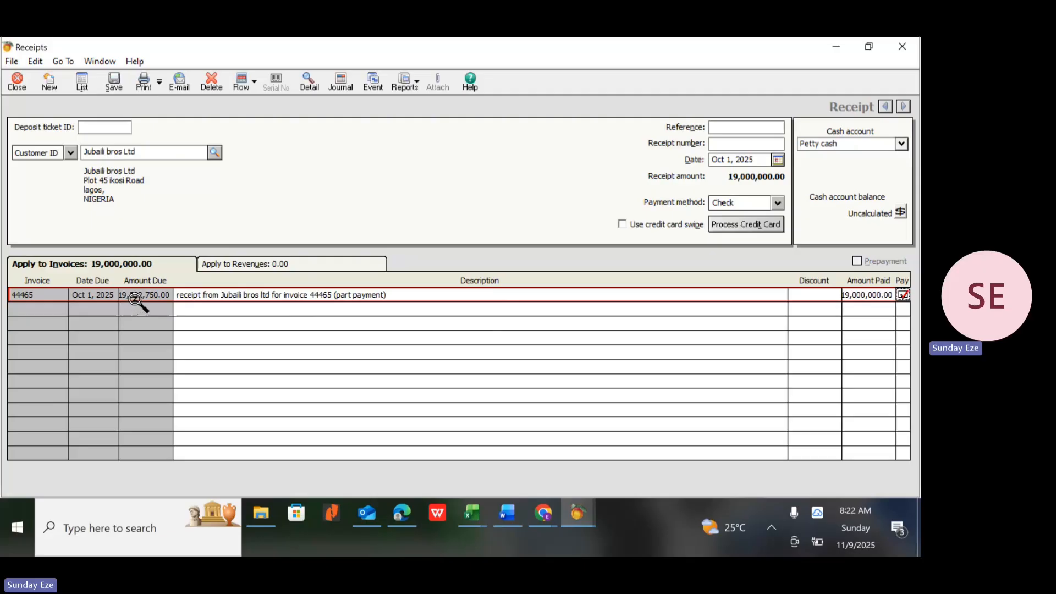
Step: Enter reference 2888 and receipt number 1001, and set the receipt's cash account to GTB
left_click(719, 129)
type("2888")
left_click(900, 144)
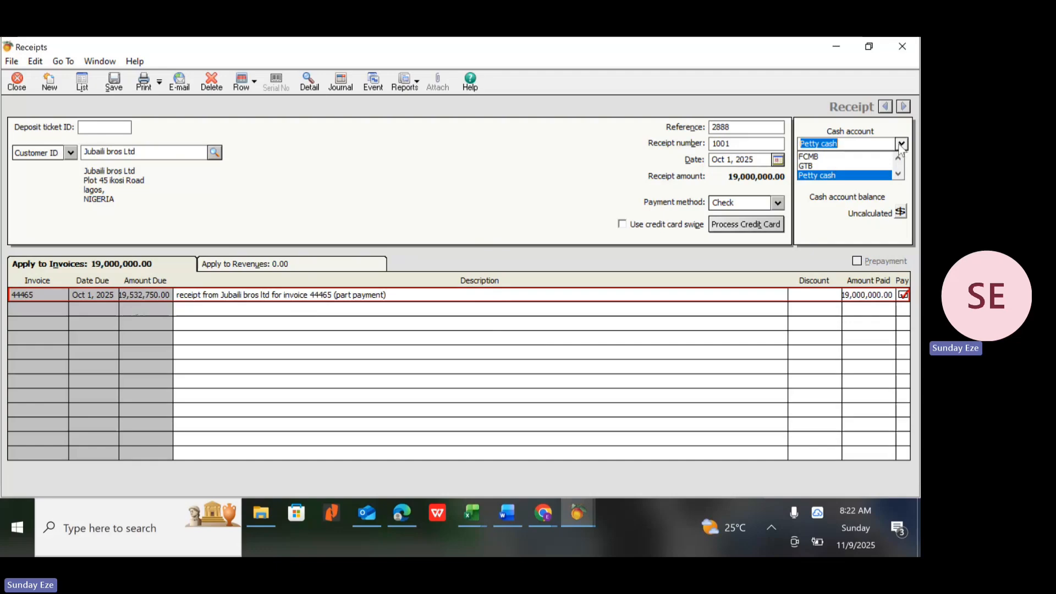
left_click(815, 167)
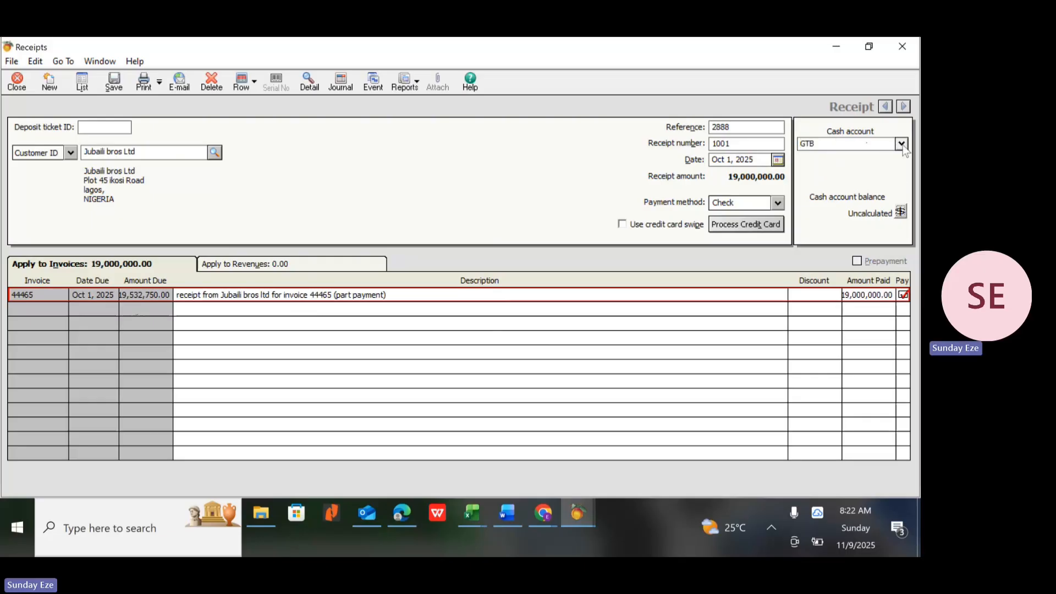
Step: Set the receipt date to Oct 30, 2025 and choose Check as the payment method
left_click(779, 160)
left_click(798, 278)
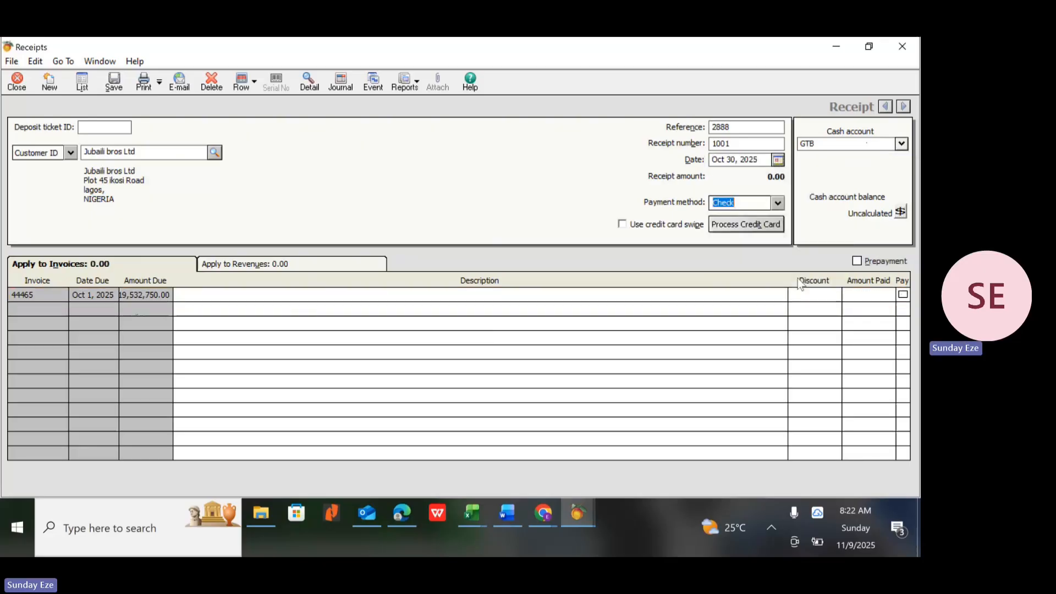
left_click(776, 203)
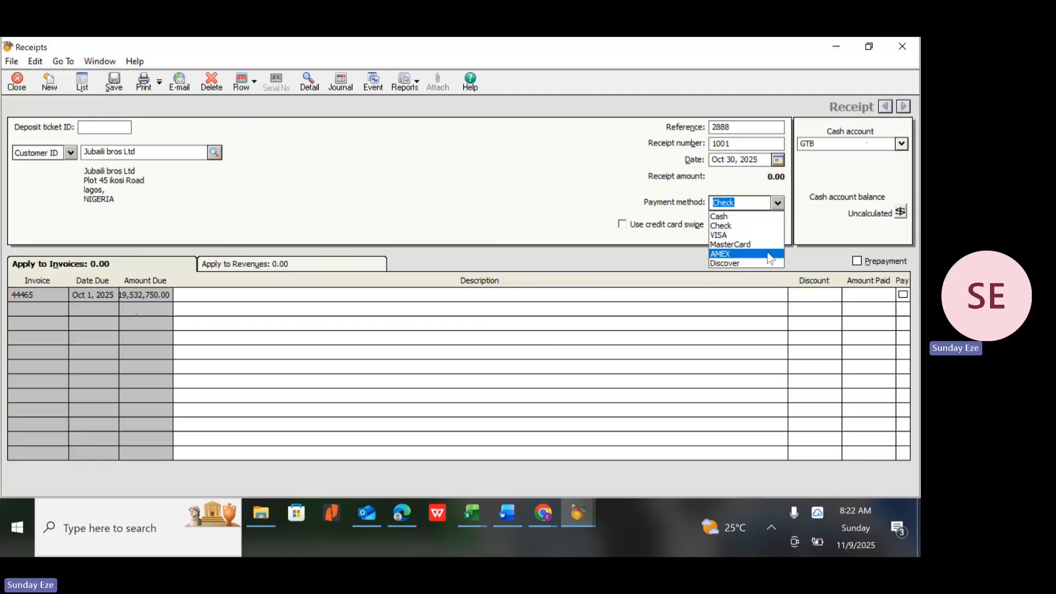
left_click(751, 225)
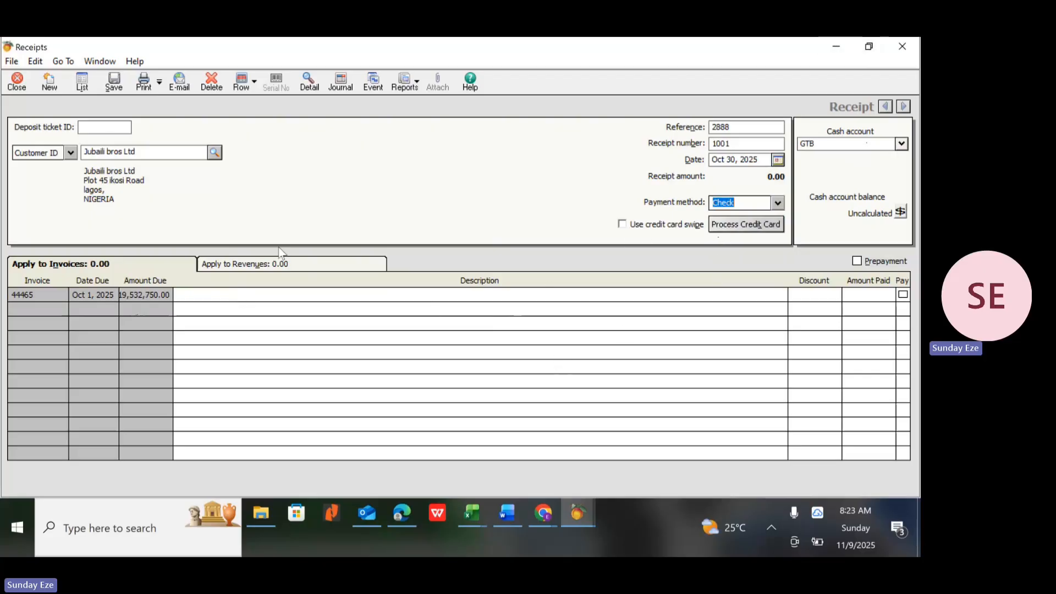
Step: Describe the open invoice line as "receipt from Jubaili bros Ltd for invoice 44465 (part payment)"
left_click(265, 296)
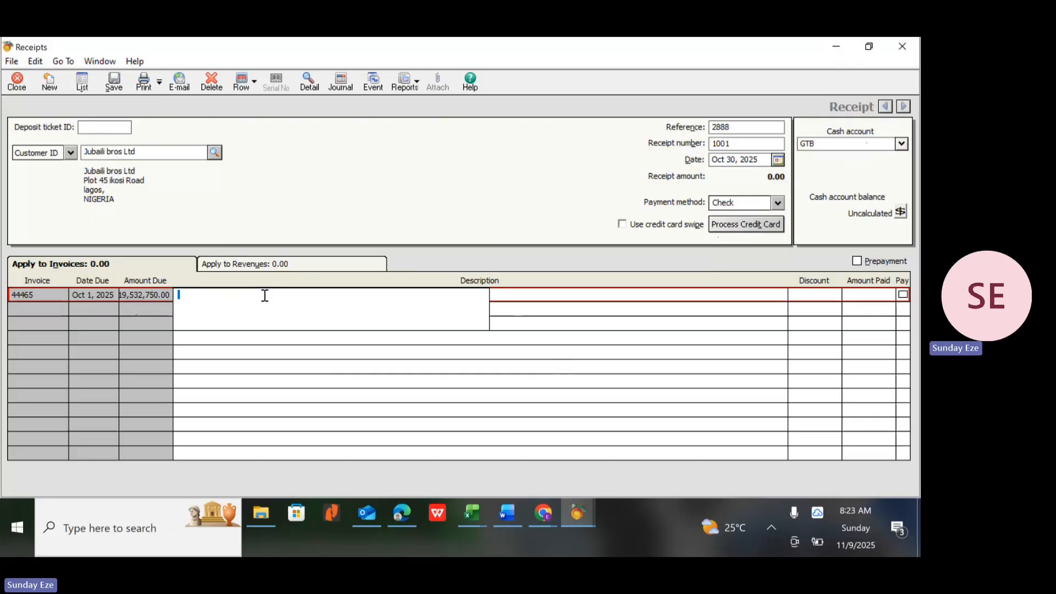
type("receipt from")
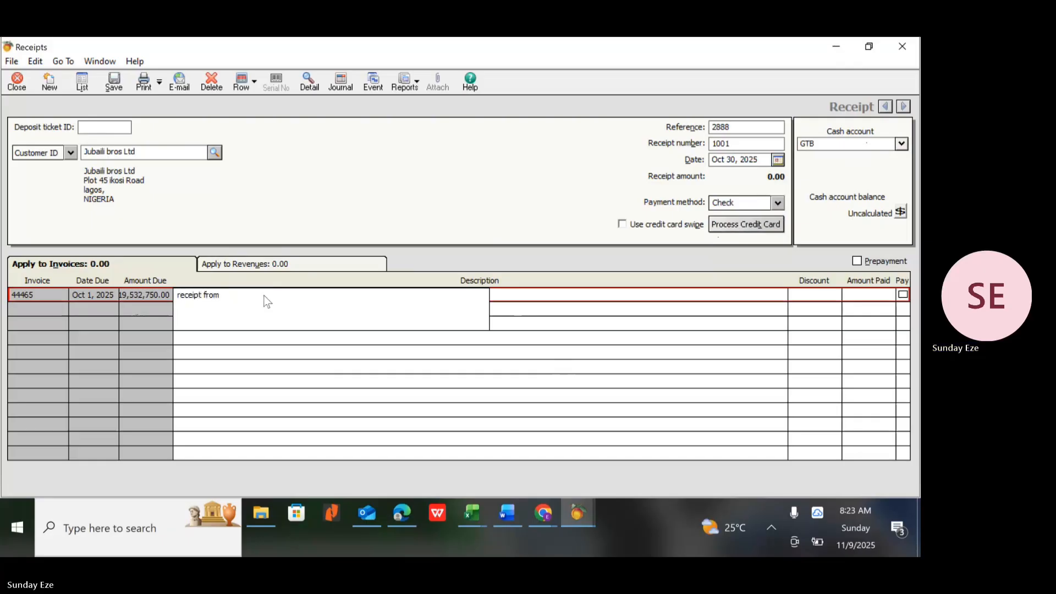
type(" Jubai")
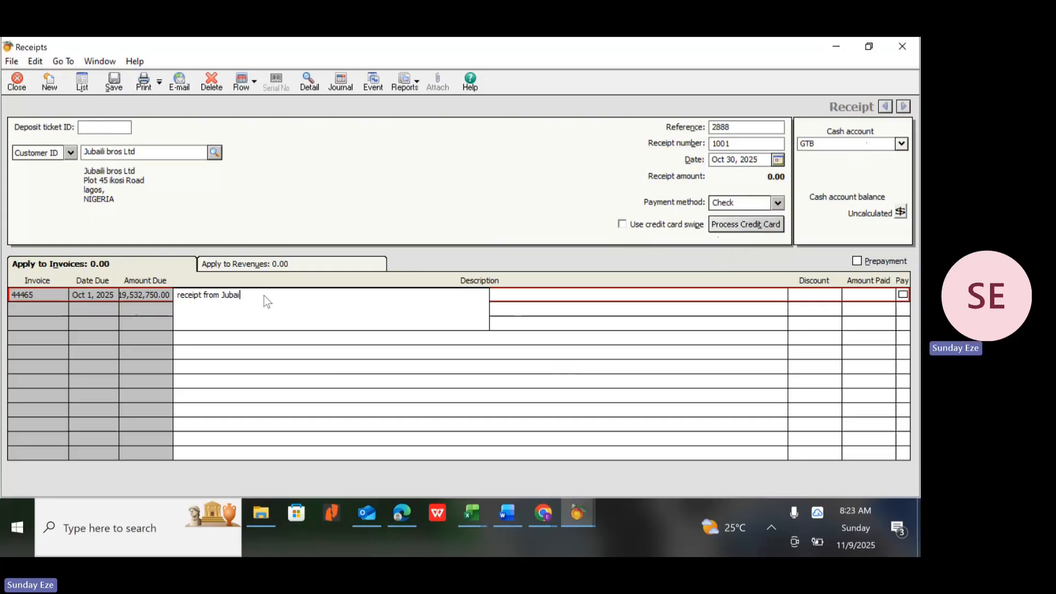
type("li bros Ltd for invoice 44465")
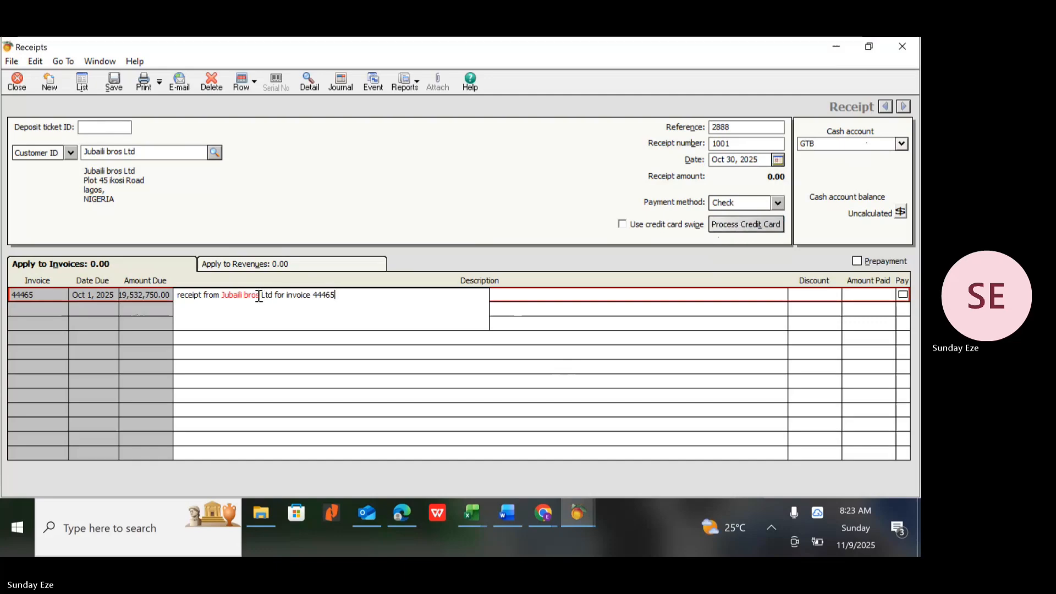
type(" (part payment)")
key("Tab")
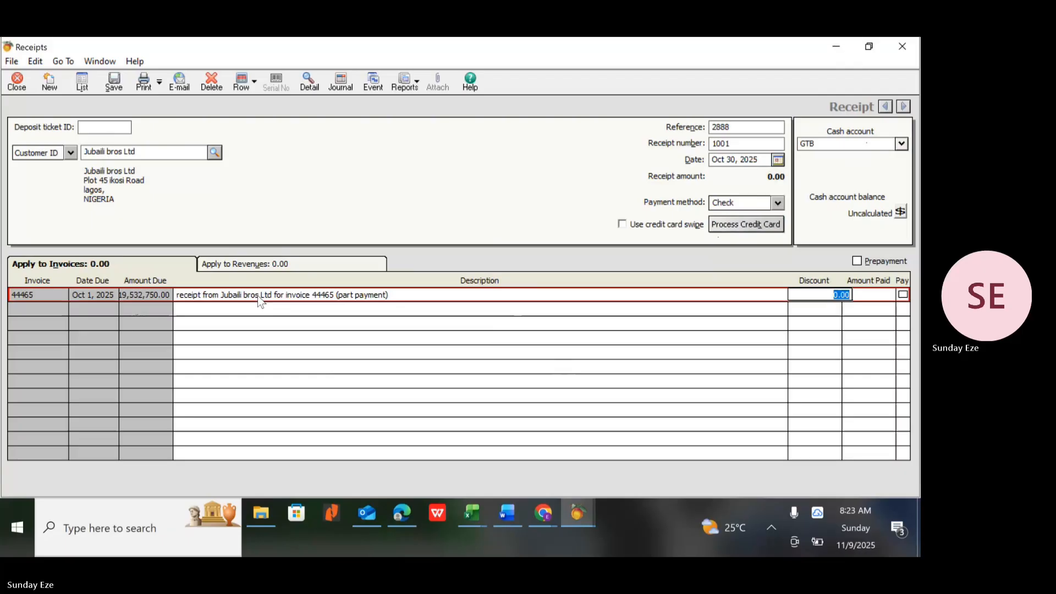
Step: Set the amount paid on the invoice to 19,000,000, leaving the discount blank, and save the receipt
key("Tab")
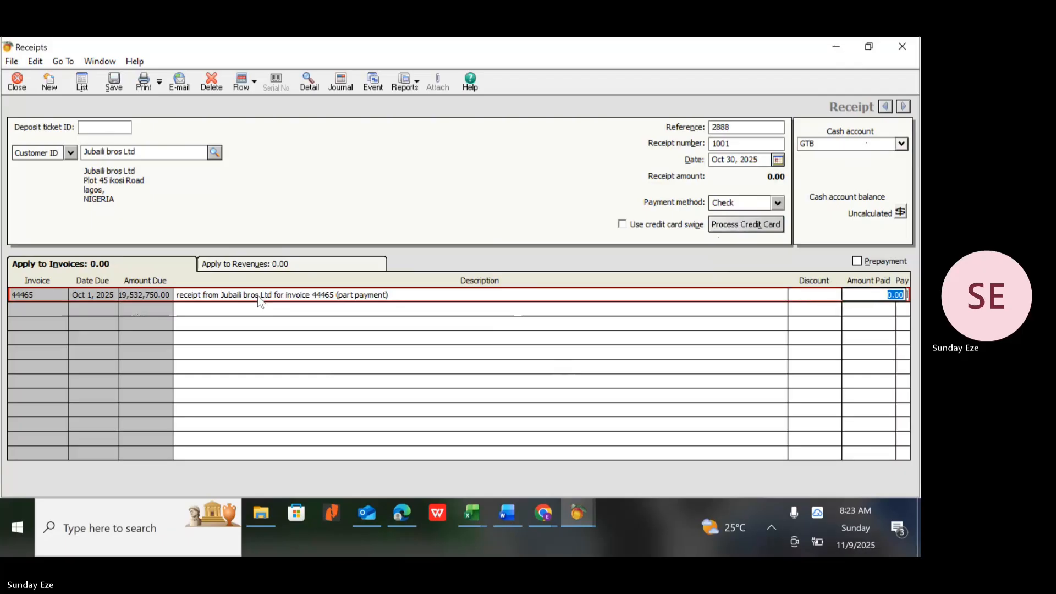
type("19000000")
key("Tab")
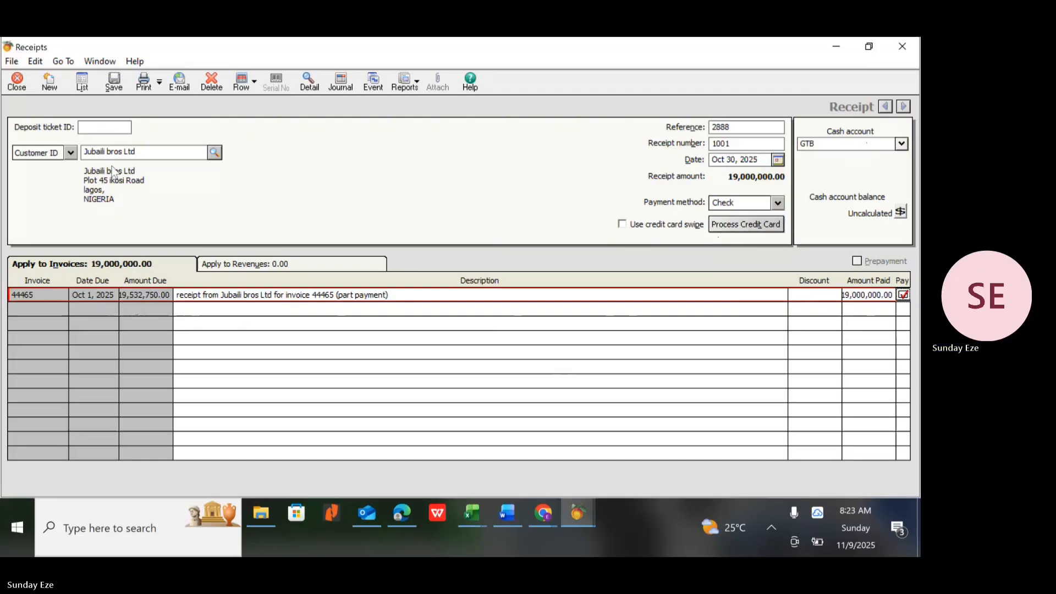
left_click(113, 83)
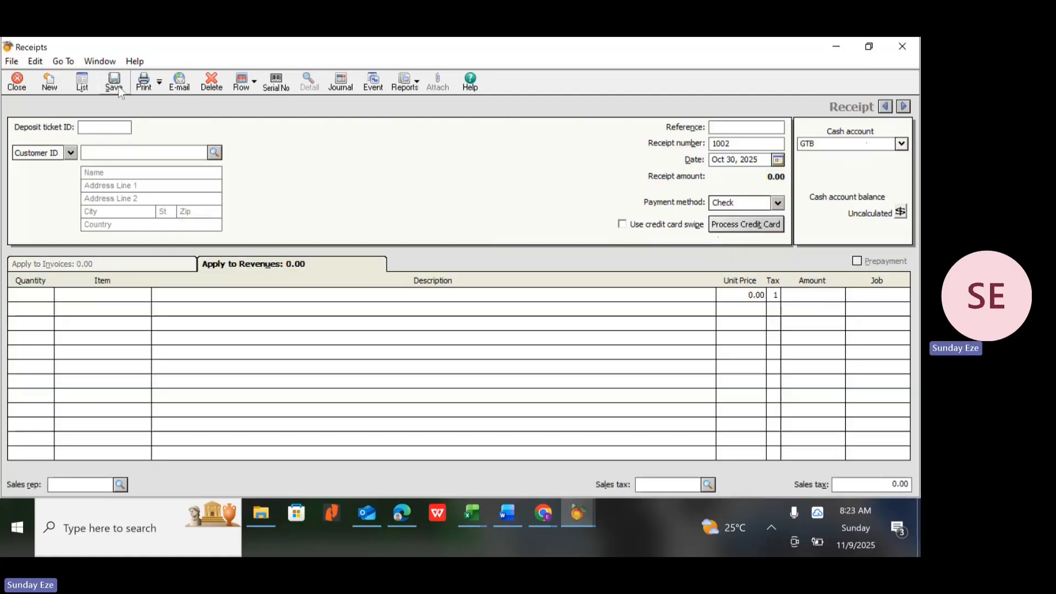
Step: Look up the saved receipt in the receipt list and reopen it from there
left_click(82, 83)
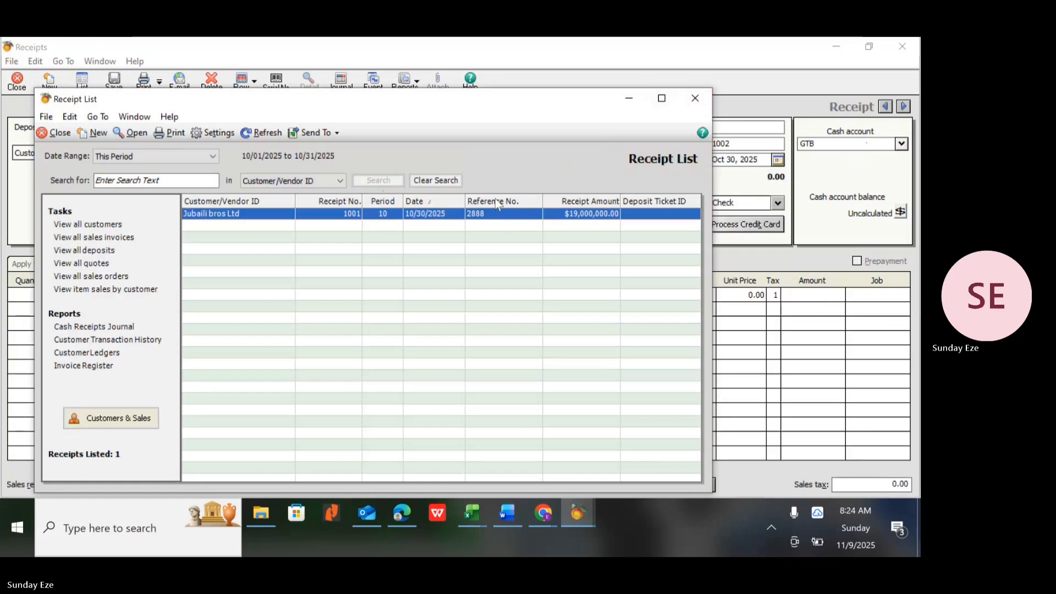
left_click(697, 100)
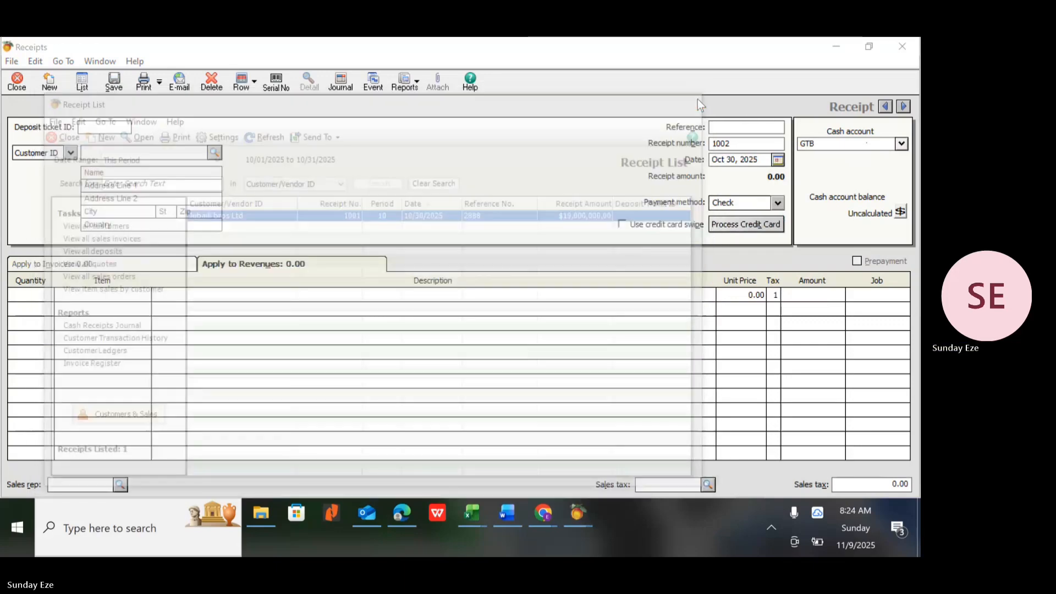
left_click(83, 81)
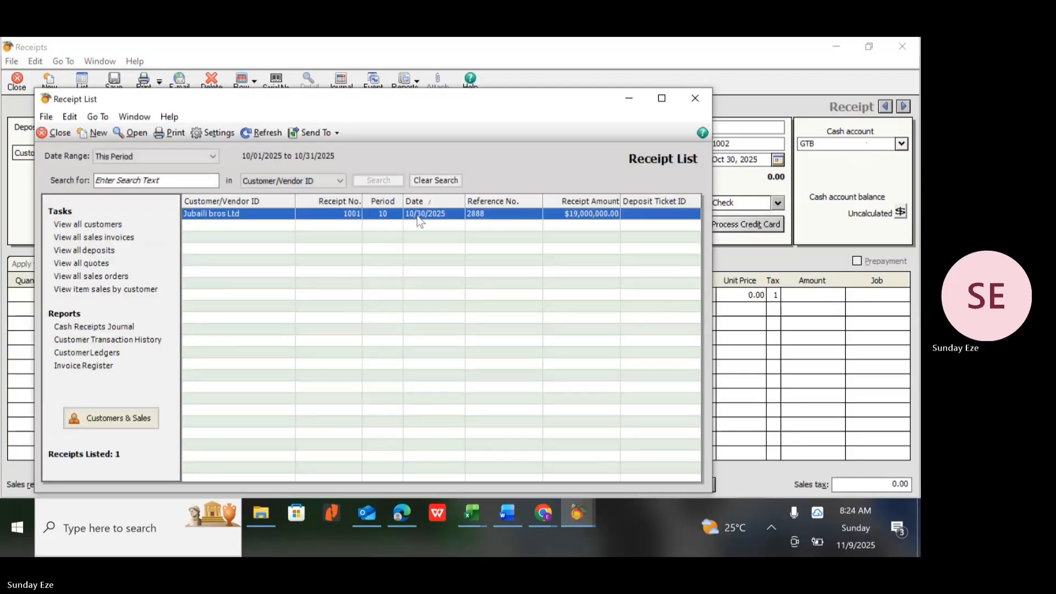
double_click(412, 215)
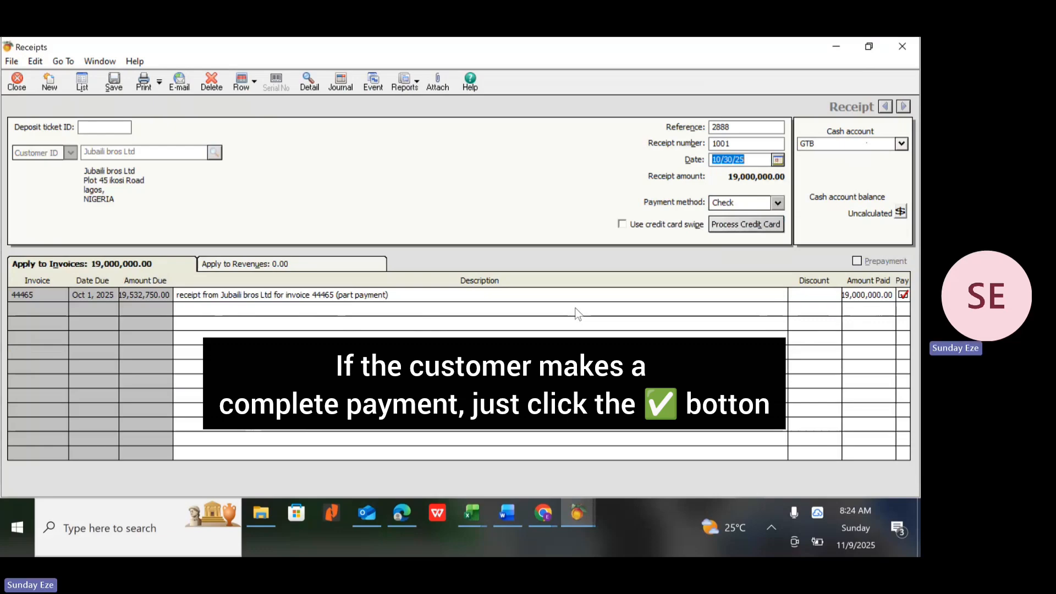
Step: Remove the part payment from the invoice line and mark the invoice as paid in full
left_click(903, 294)
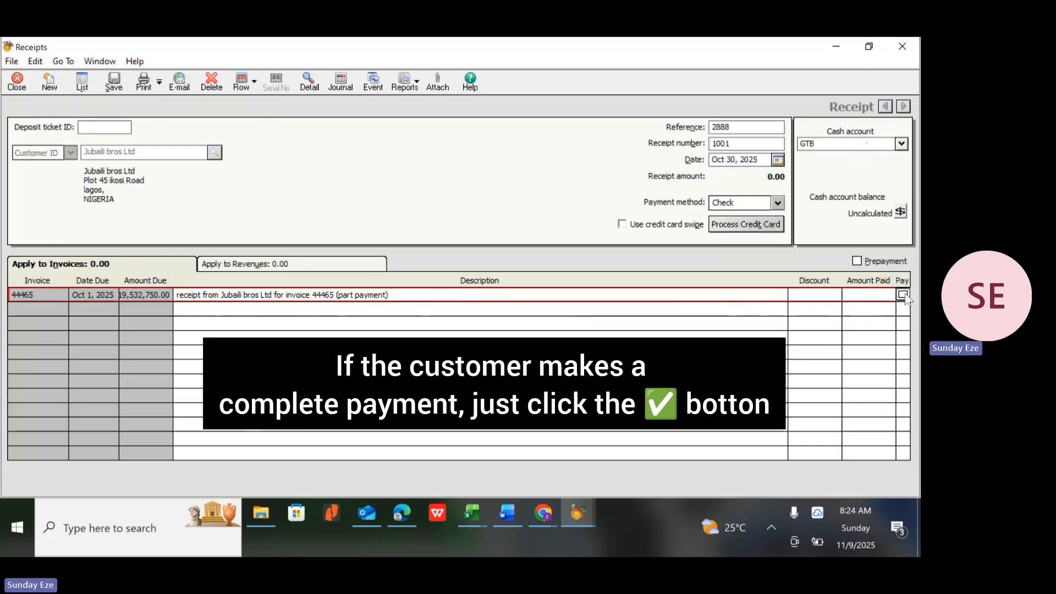
left_click(904, 295)
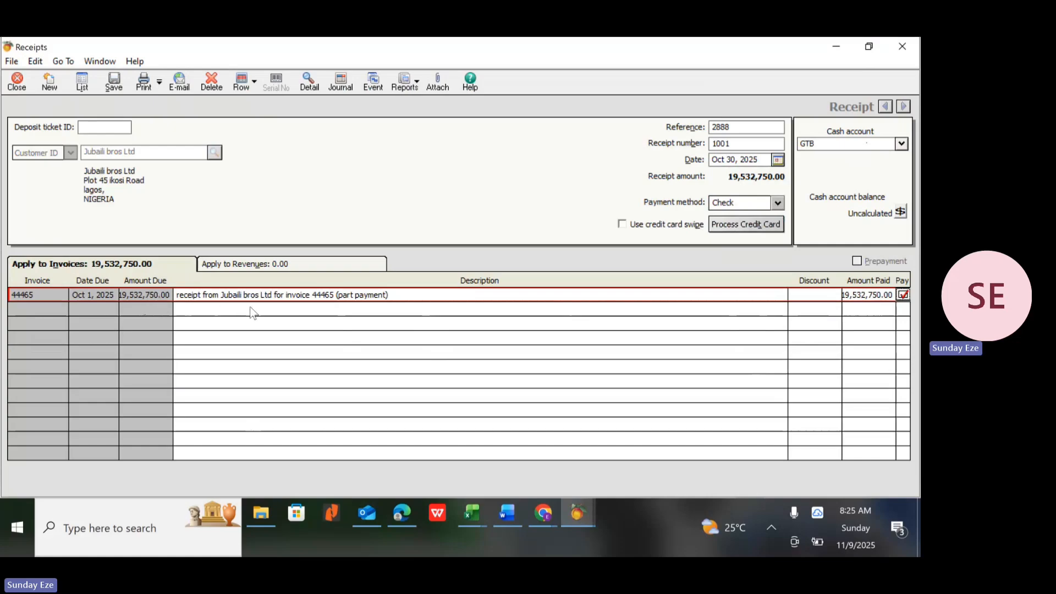
Step: Unmark the full payment and set the amount paid on the invoice line to 444,444
left_click(902, 295)
left_click(871, 295)
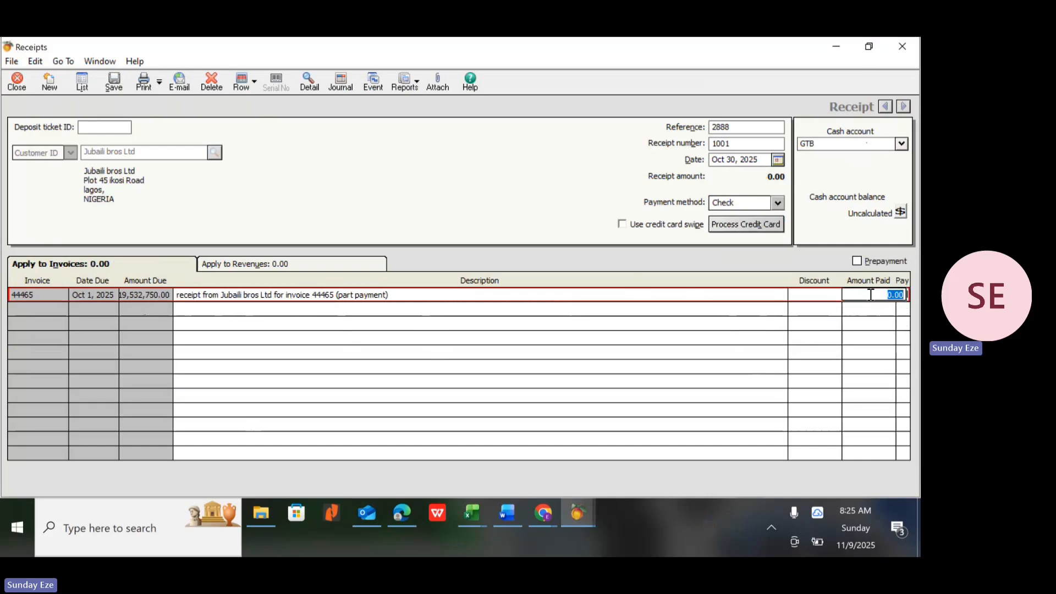
type("444444")
key("Tab")
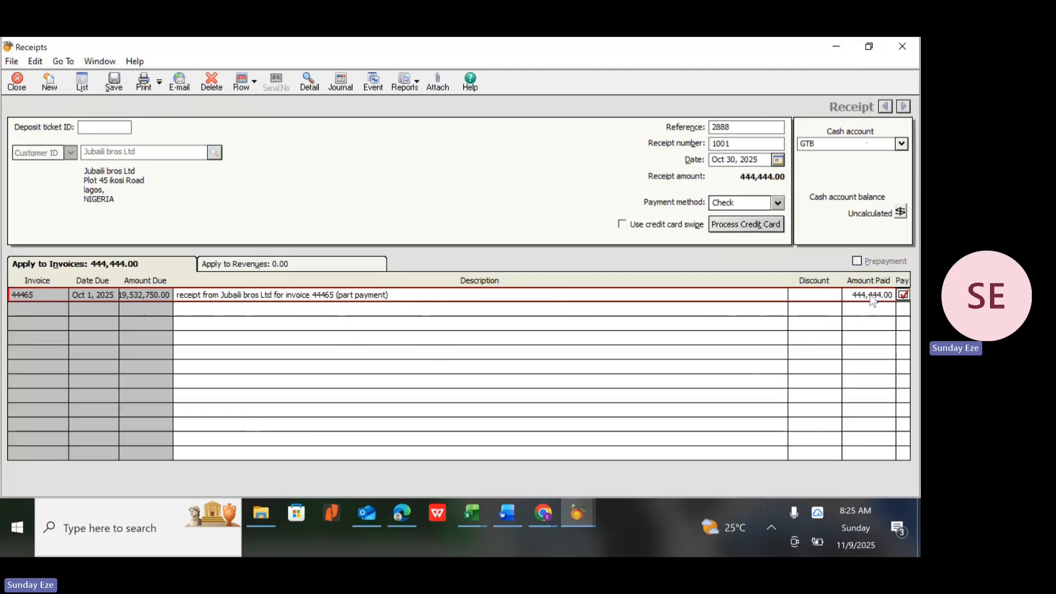
Step: Clear the 444,444 amount paid and apply the invoice's full amount due as the payment
left_click(872, 295)
key("Delete")
key("Tab")
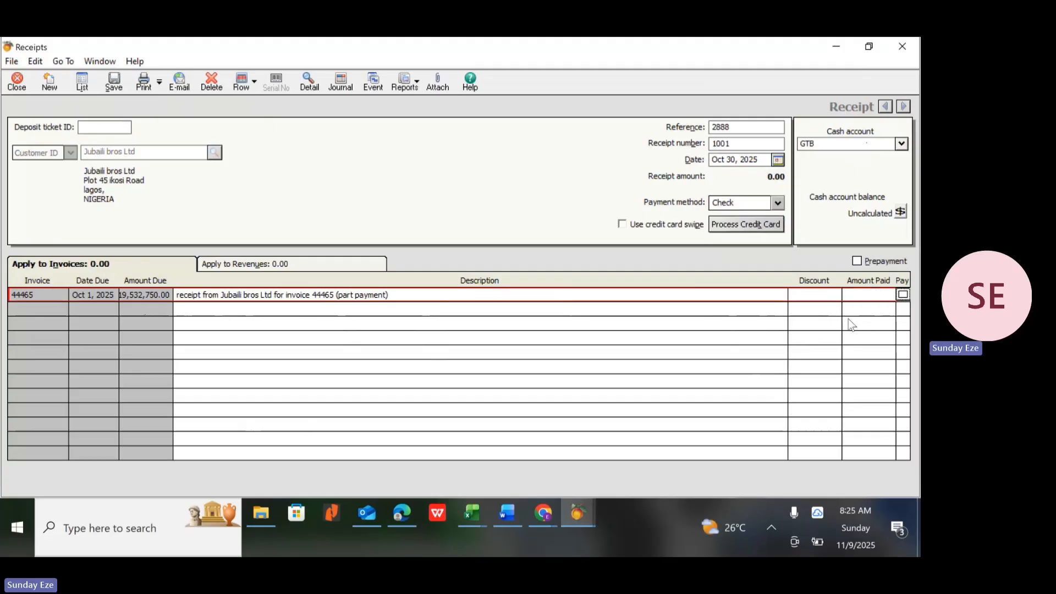
left_click(903, 295)
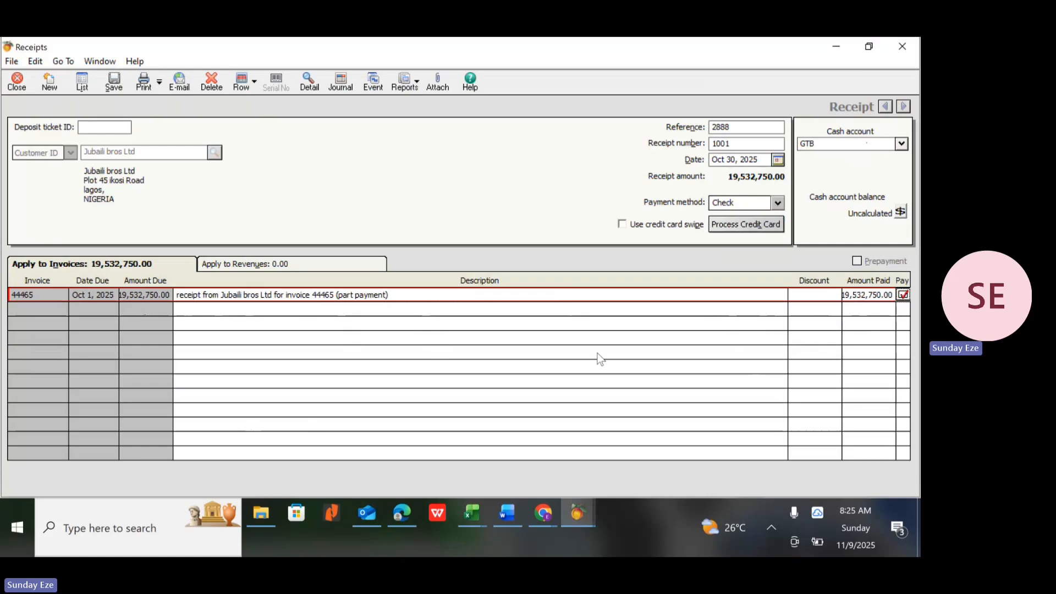
Step: Close the reopened receipt without saving its changes and close the receipt list
left_click(13, 86)
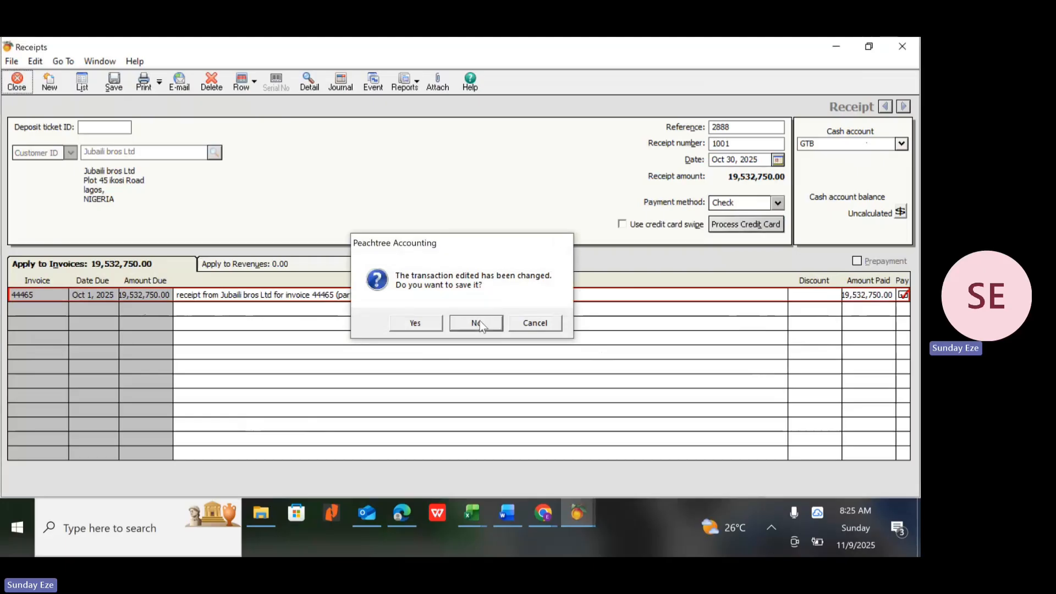
left_click(477, 323)
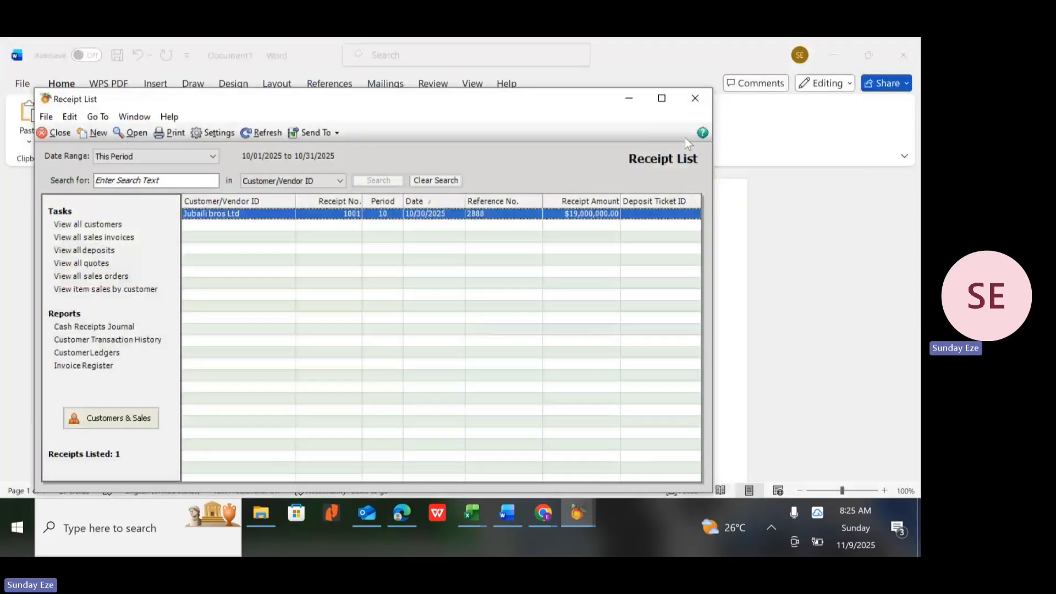
left_click(696, 98)
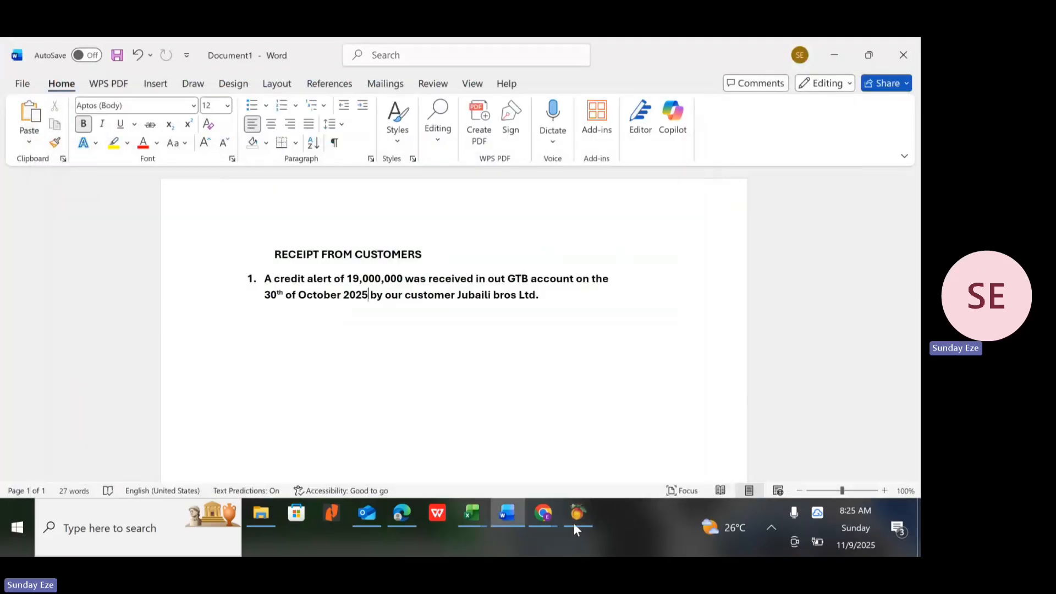
Step: Switch back to the main company window of Peachtree Accounting
mouse_move(571, 519)
left_click(563, 471)
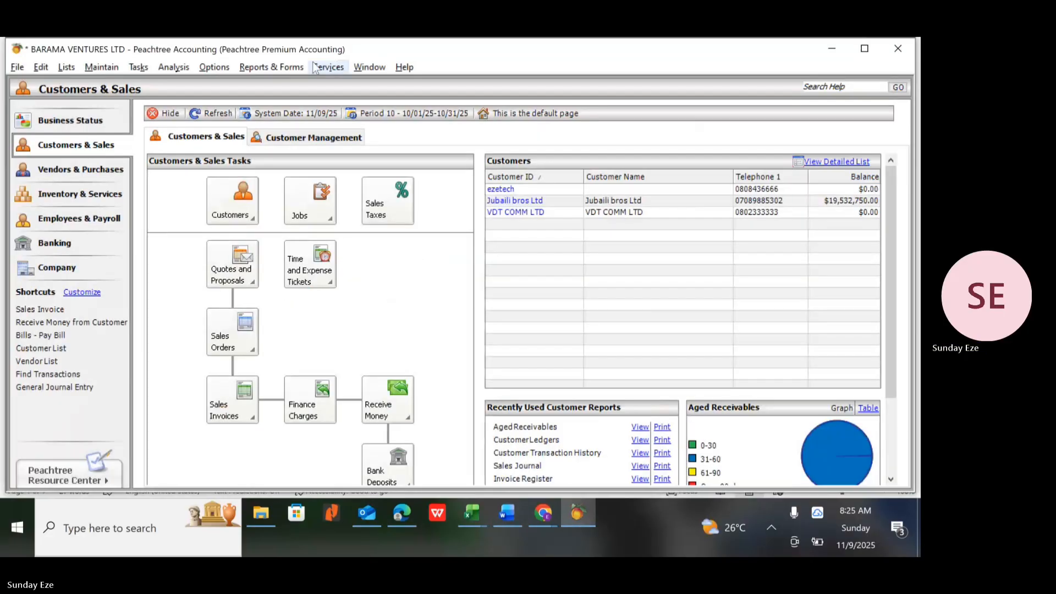
left_click(290, 67)
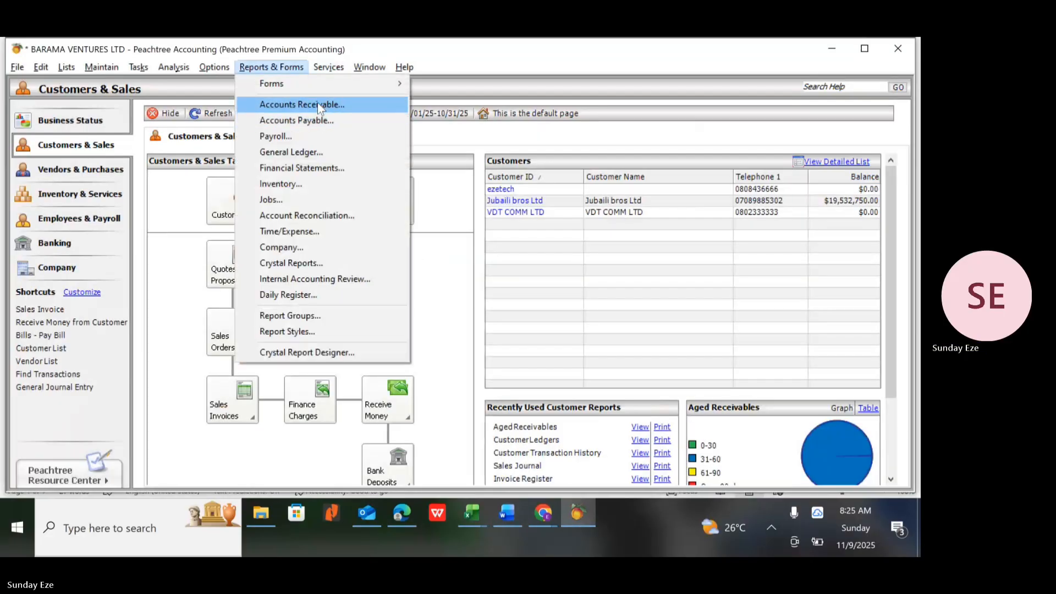
left_click(316, 105)
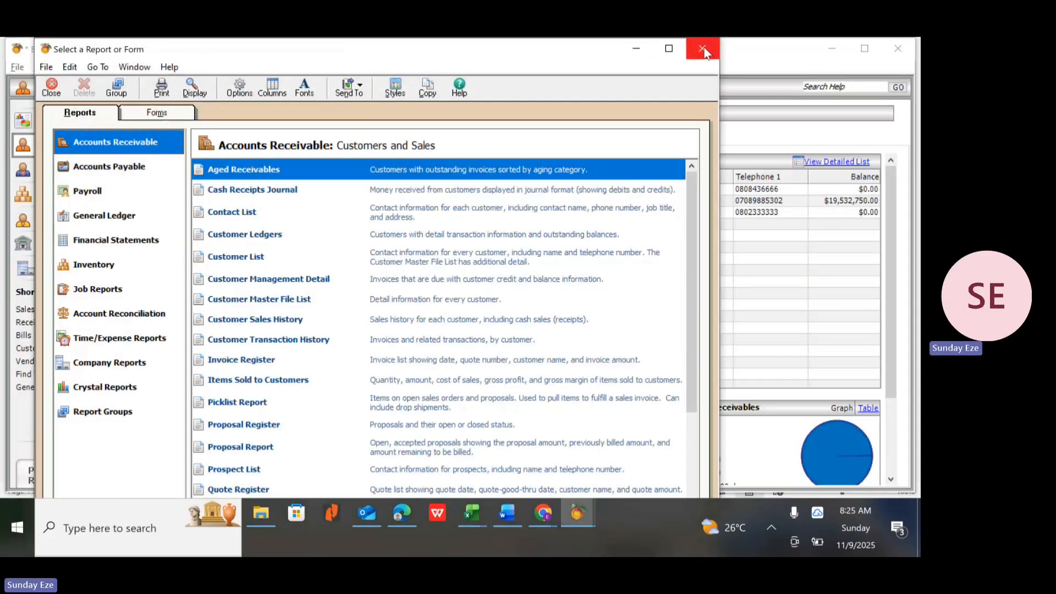
left_click(703, 48)
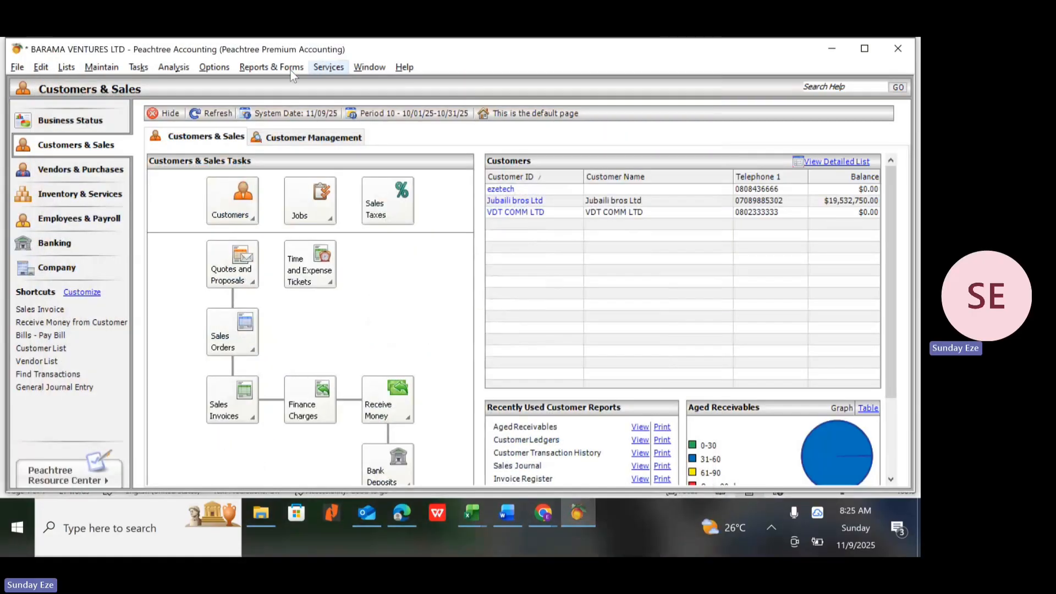
Step: Display the Customer Ledgers report from the Accounts Receivable reports, check the customer's entries and balance, and close it
left_click(275, 68)
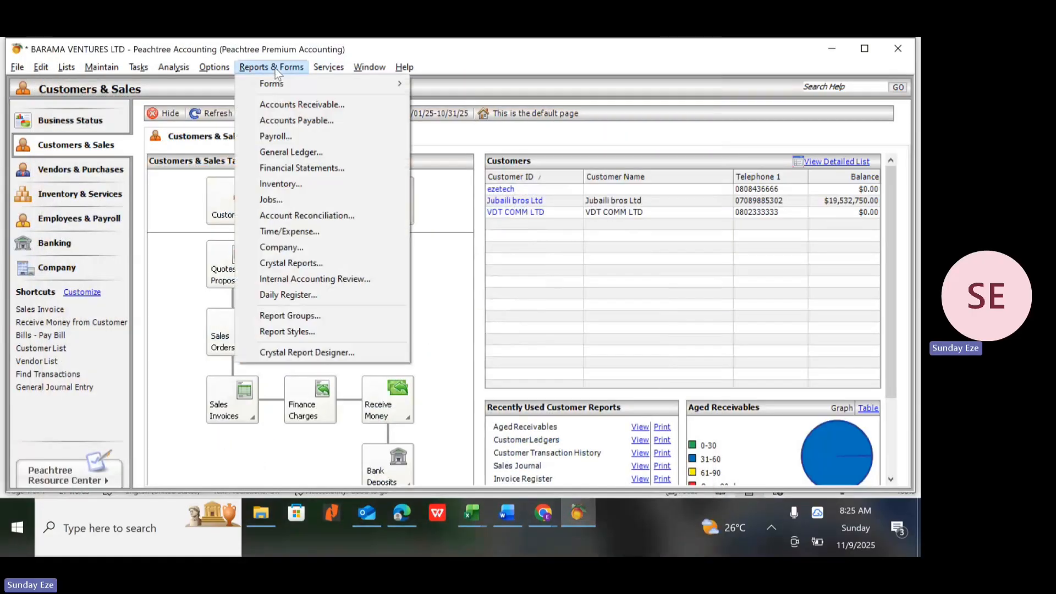
left_click(311, 106)
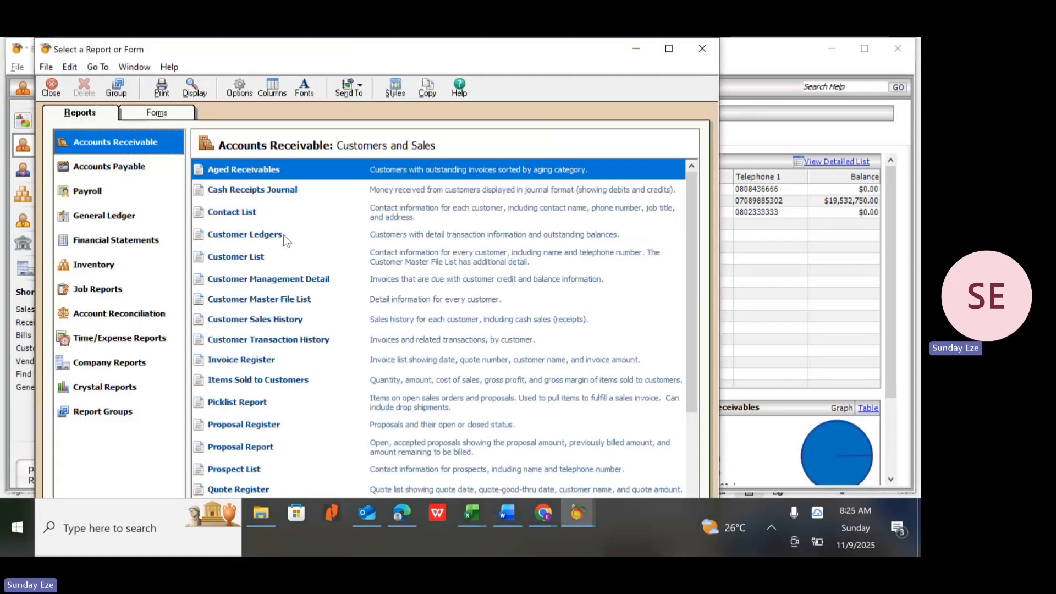
left_click(281, 234)
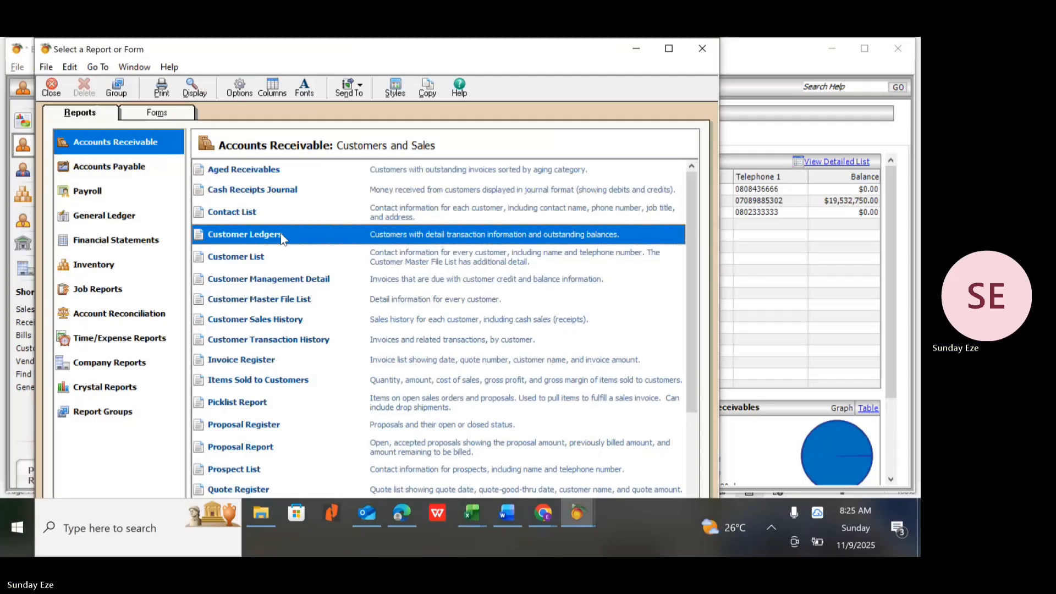
double_click(281, 234)
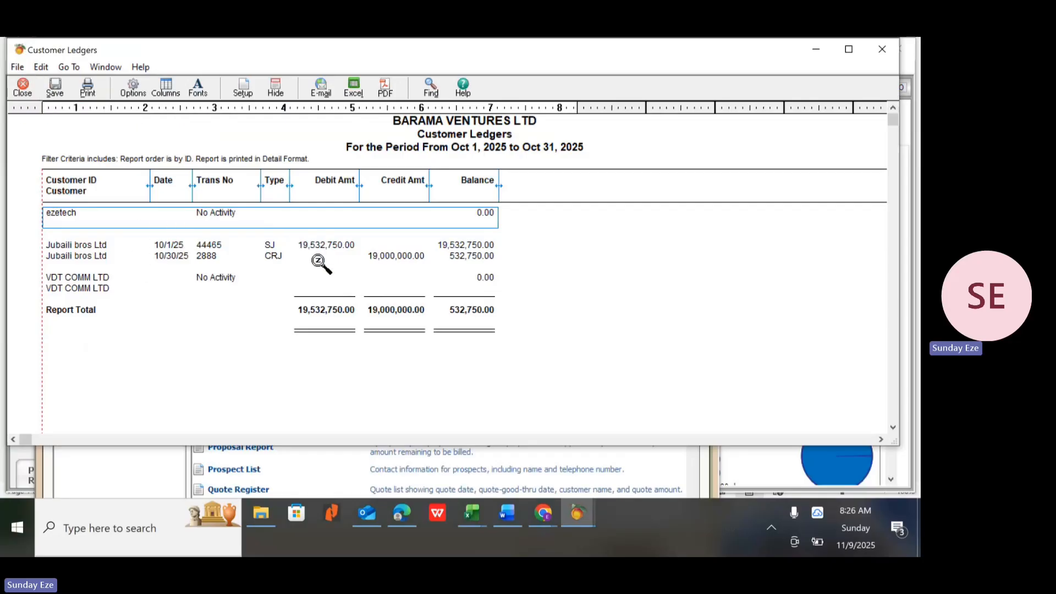
left_click(23, 87)
Step: Review the Aged Receivables report and the Cash Receipts Journal, closing each report after checking it
double_click(252, 167)
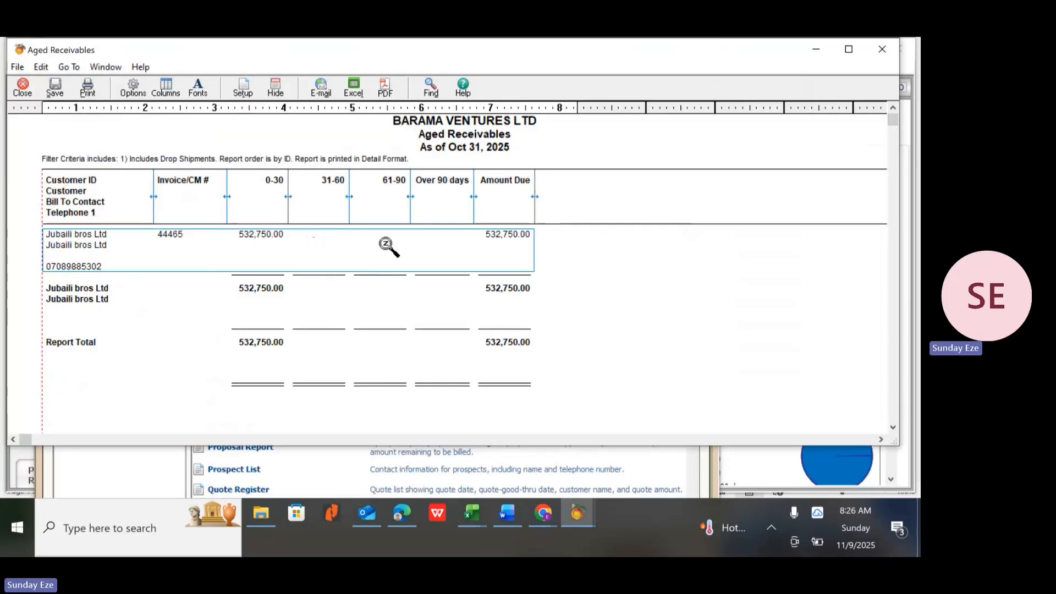
left_click(23, 87)
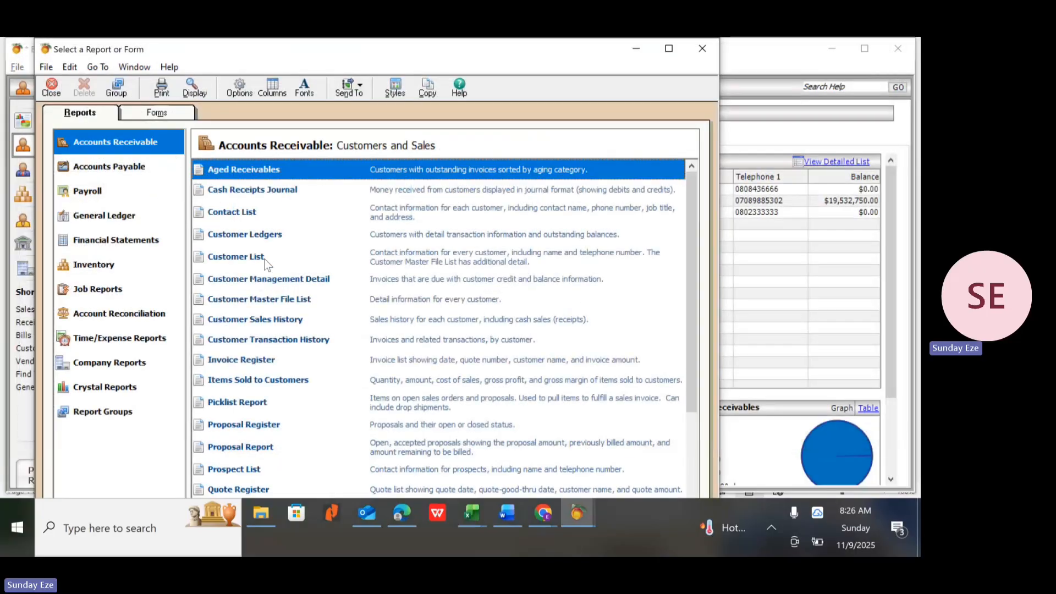
double_click(261, 188)
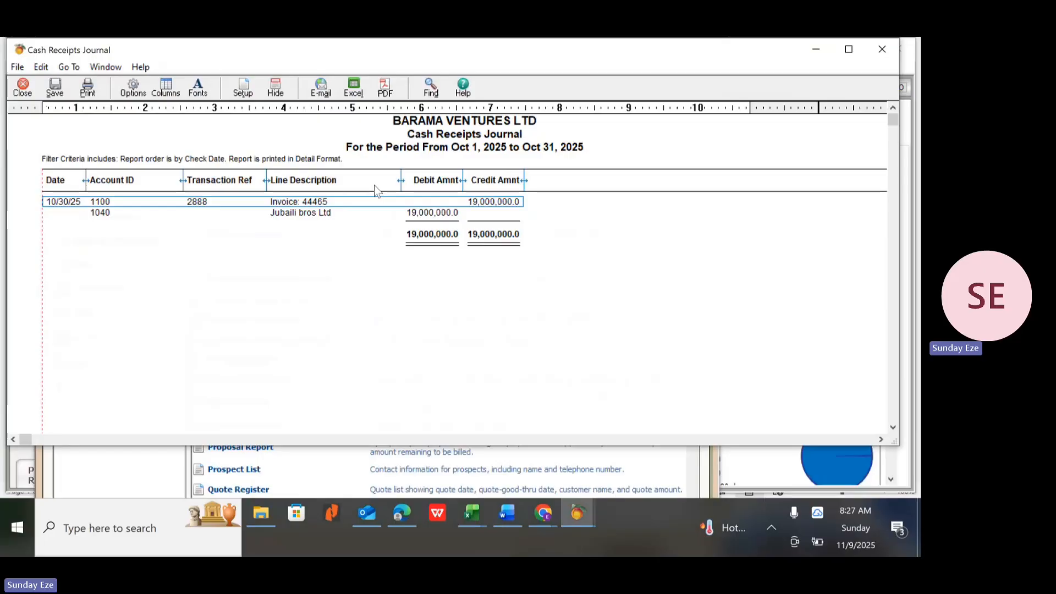
left_click(23, 95)
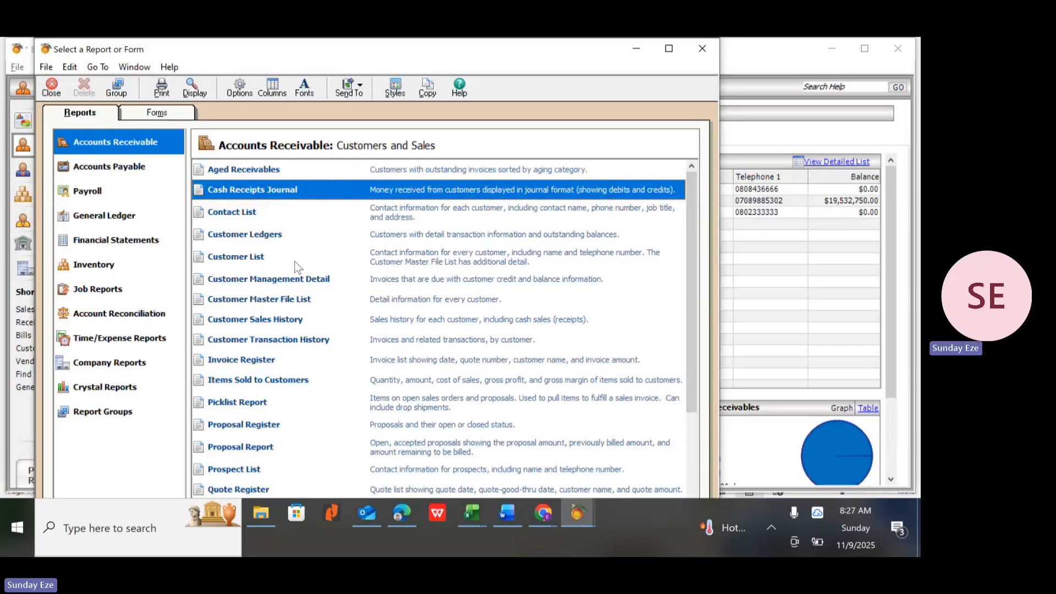
Step: Review the Sales Taxes report and the Items Sold to Customers report from Accounts Receivable, closing each report after checking it
scroll(297, 268, "down", 3)
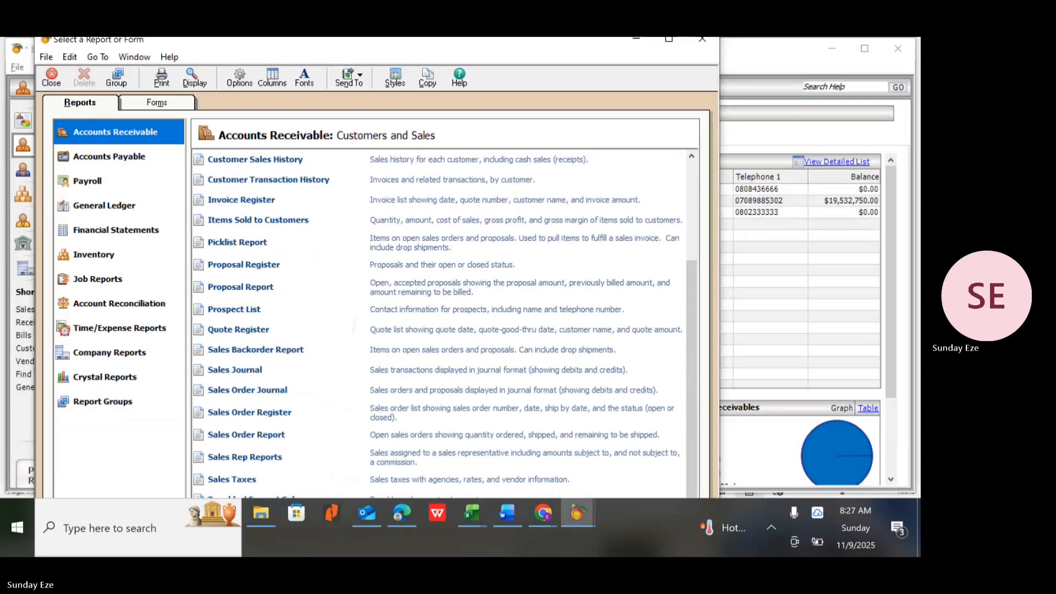
scroll(438, 328, "up", 1)
scroll(438, 328, "down", 1)
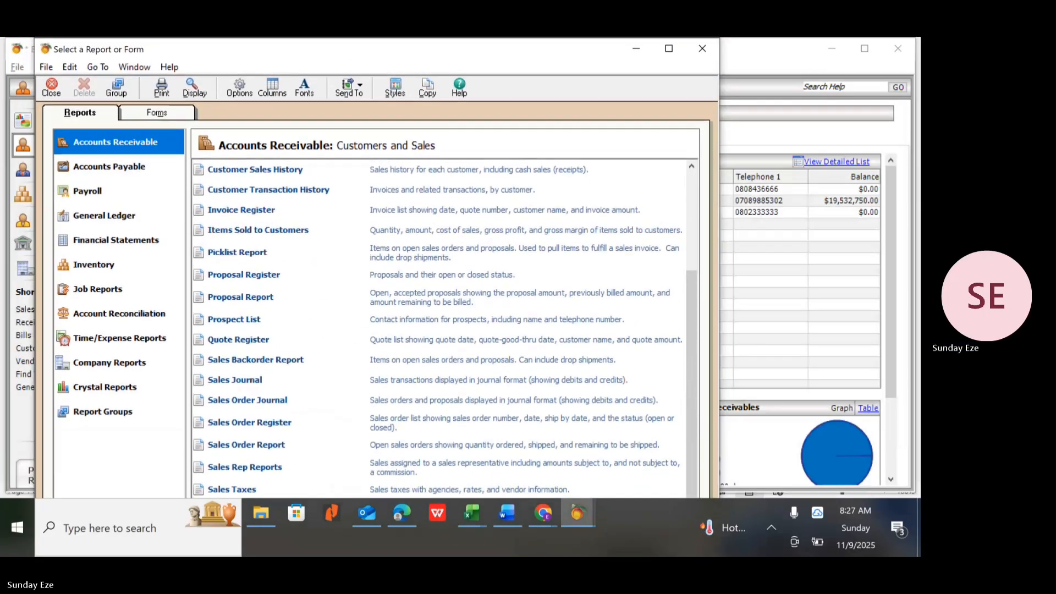
scroll(314, 291, "down", 1)
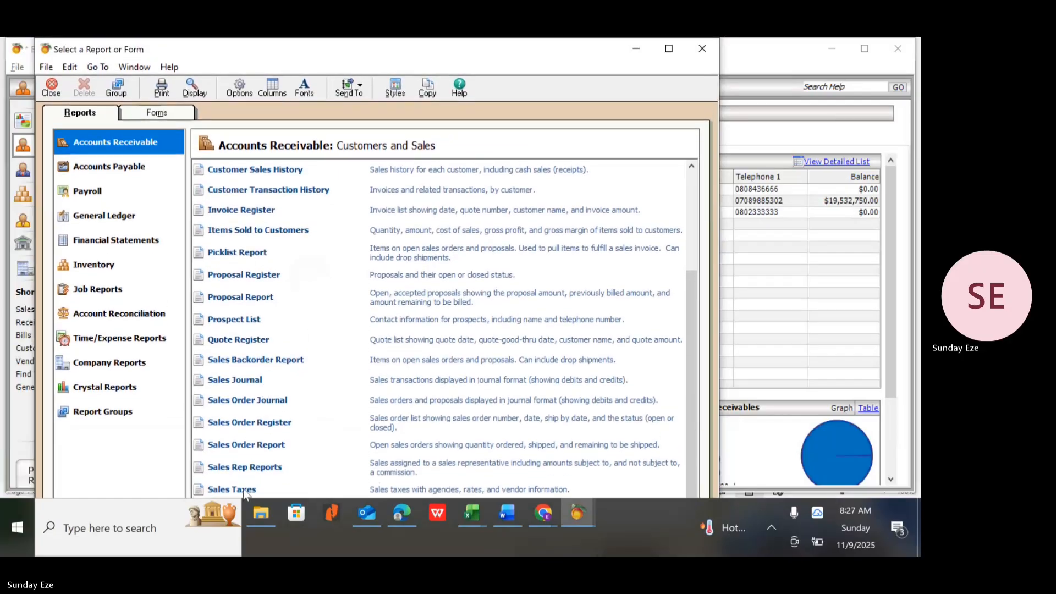
double_click(243, 490)
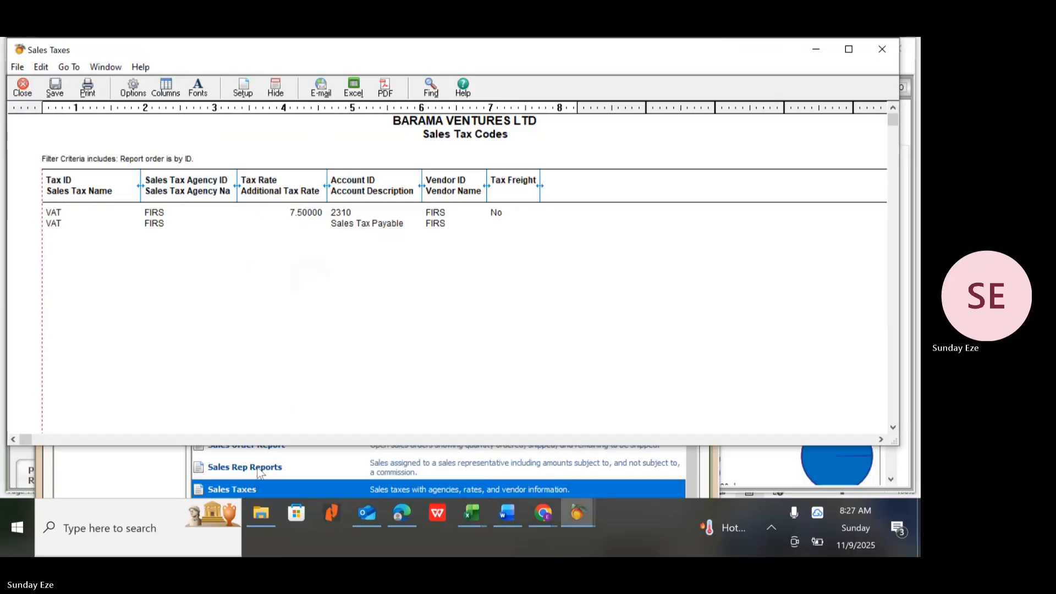
left_click(23, 87)
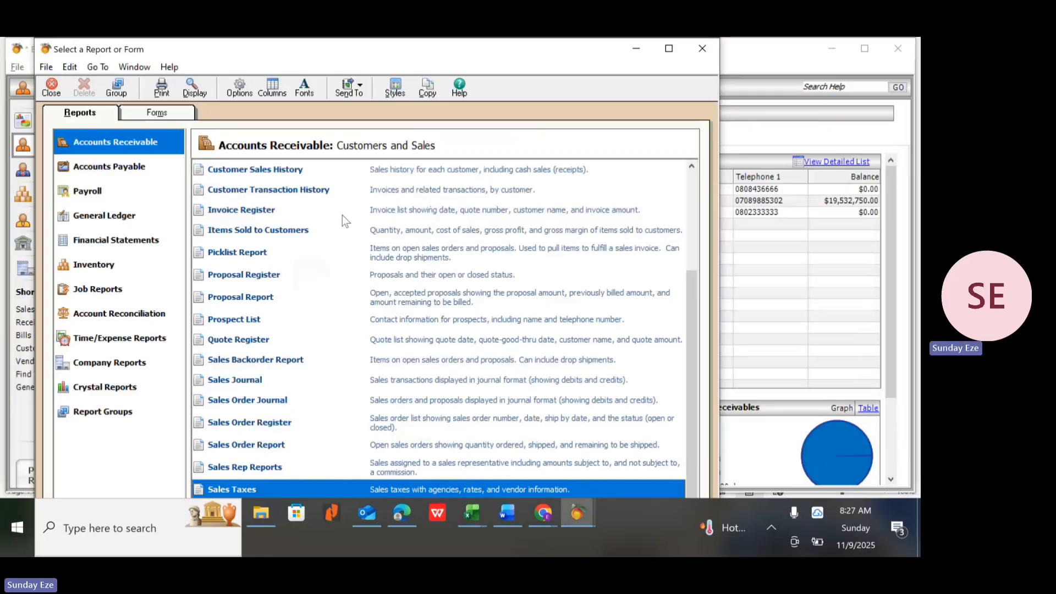
double_click(258, 230)
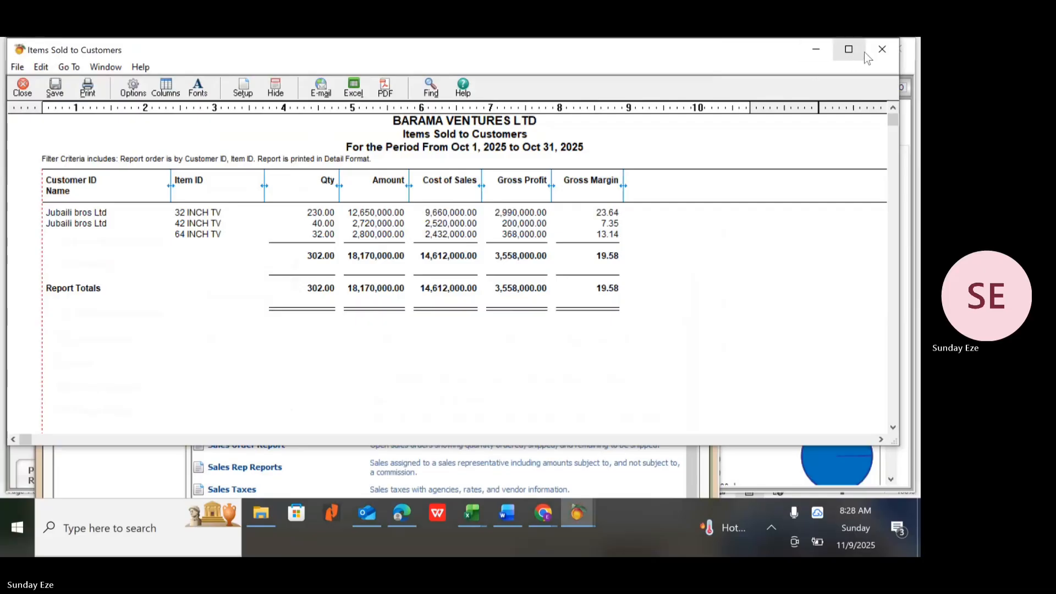
left_click(880, 51)
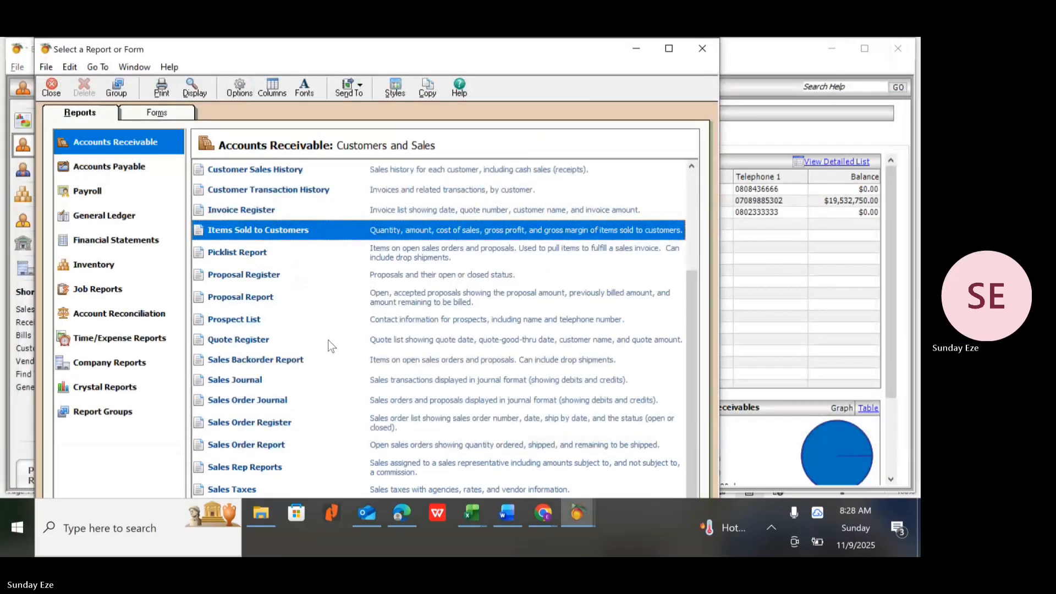
Step: Close the report selection window and display the Business Status page to check the account balances and customers who owe money
left_click(708, 51)
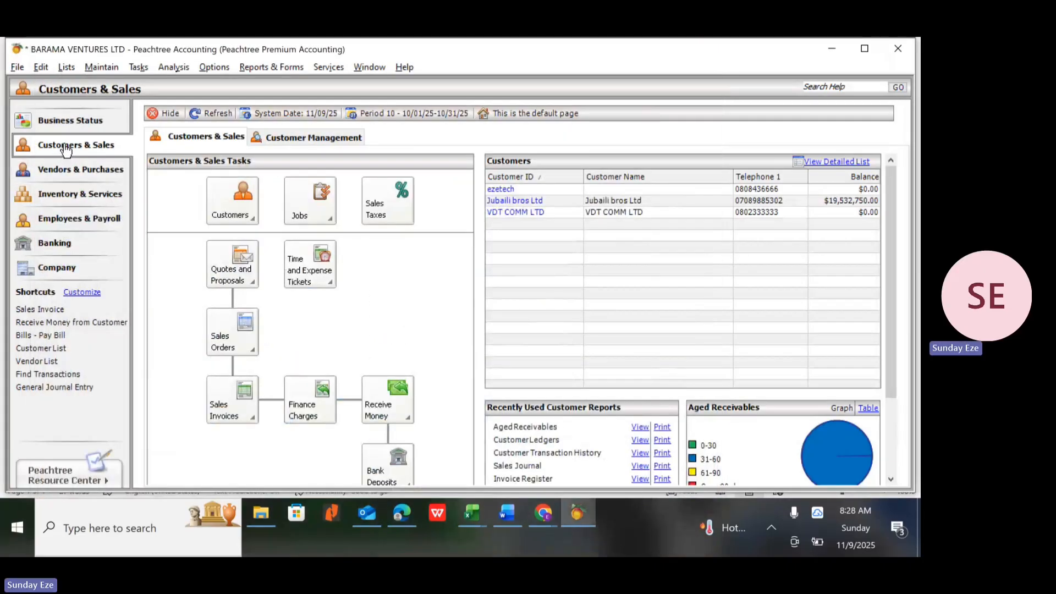
left_click(66, 119)
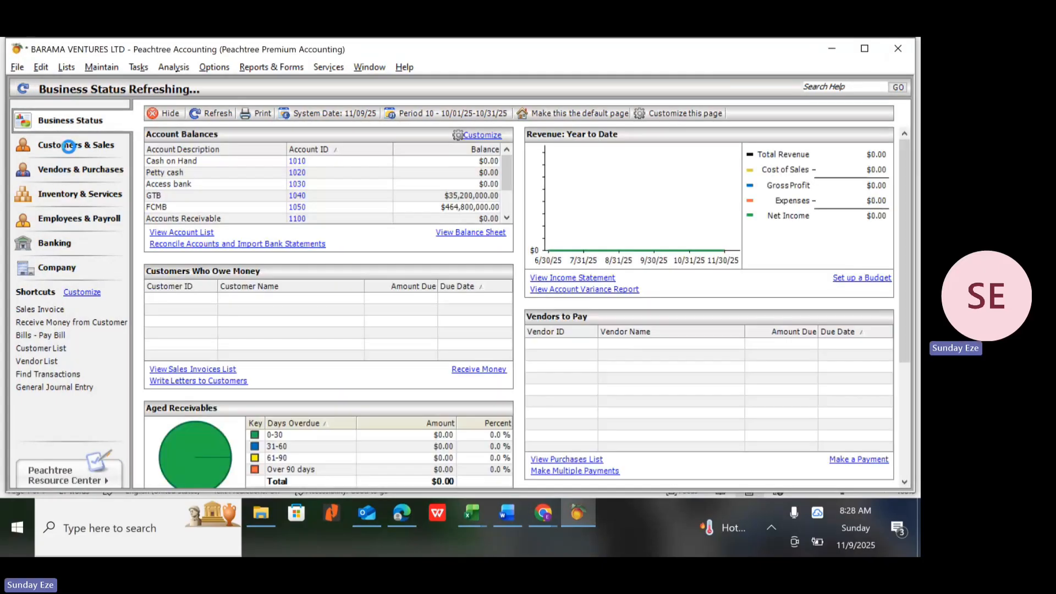
left_click(68, 146)
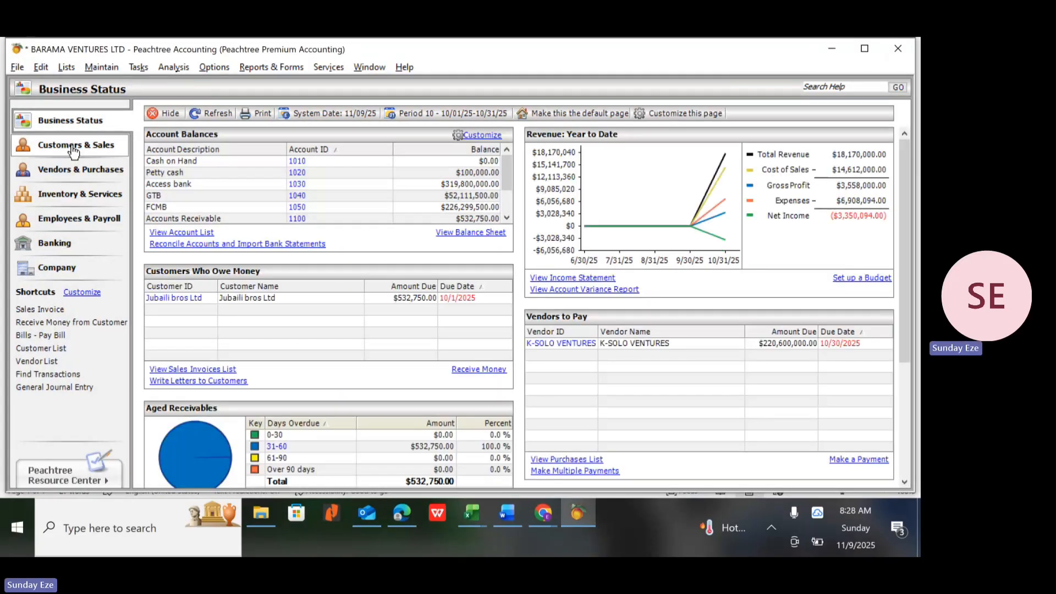